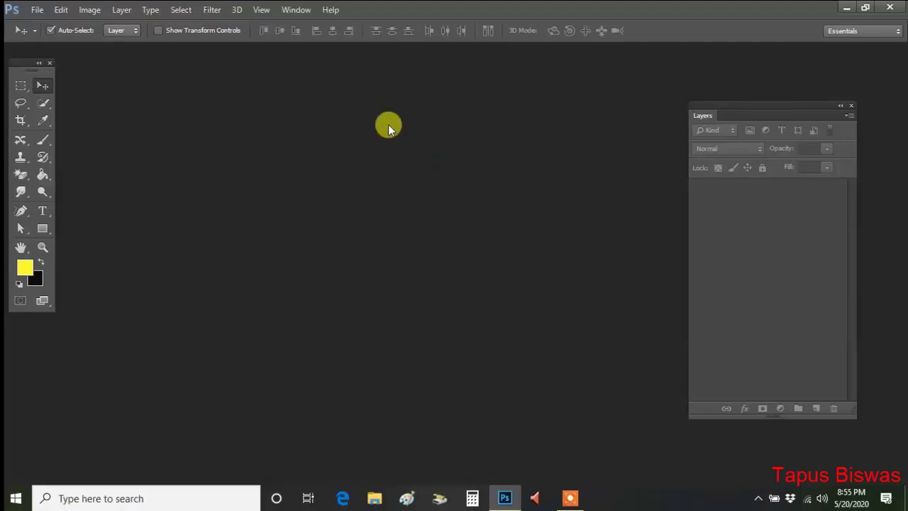
Step: Open the image Smiling-10-months-baby-girl from the Desktop folder
{"action": "right_click", "coordinate": [21, 216]}
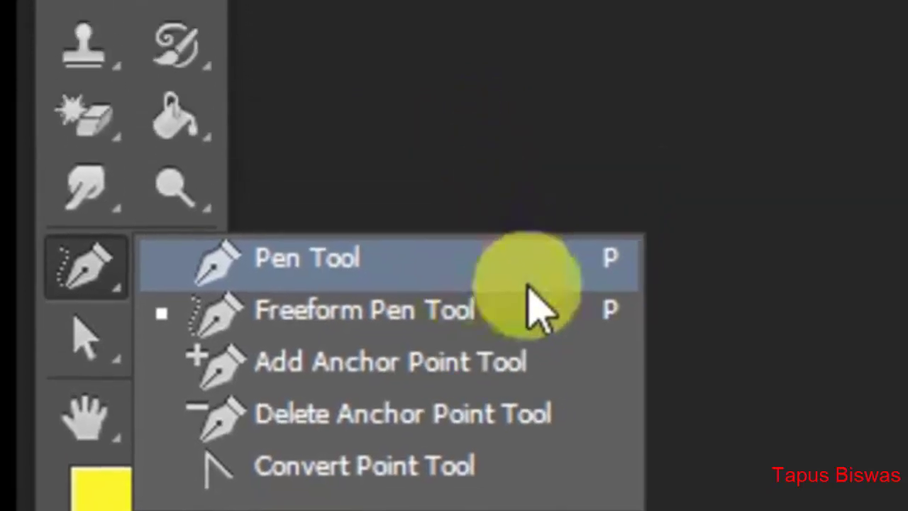
{"action": "left_click", "coordinate": [497, 141]}
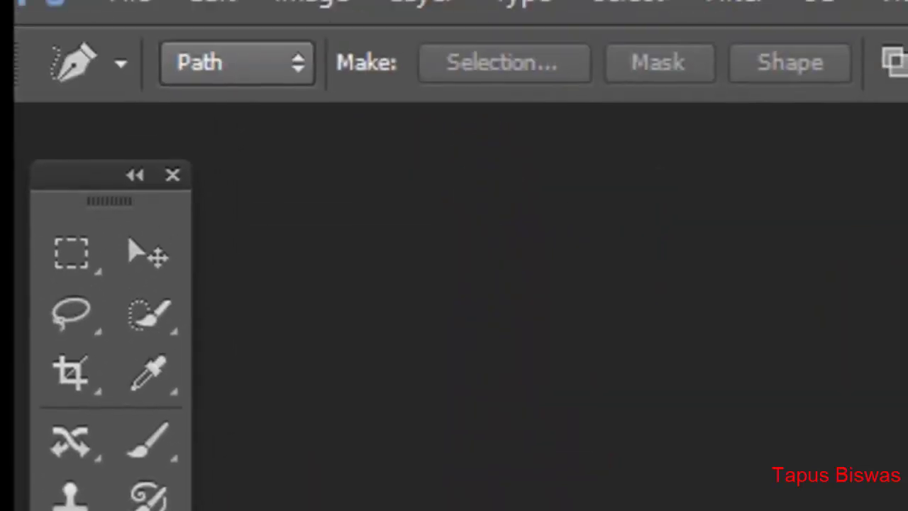
{"action": "left_click", "coordinate": [142, 39]}
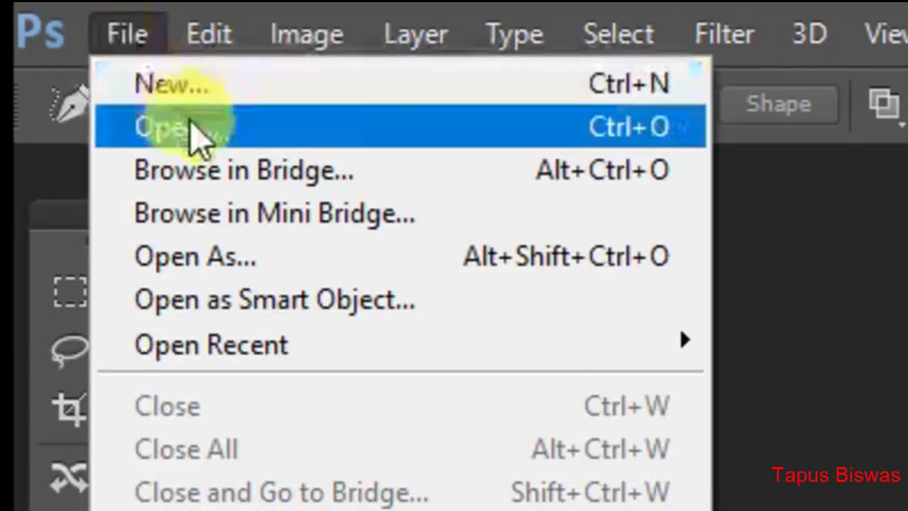
{"action": "left_click", "coordinate": [190, 125]}
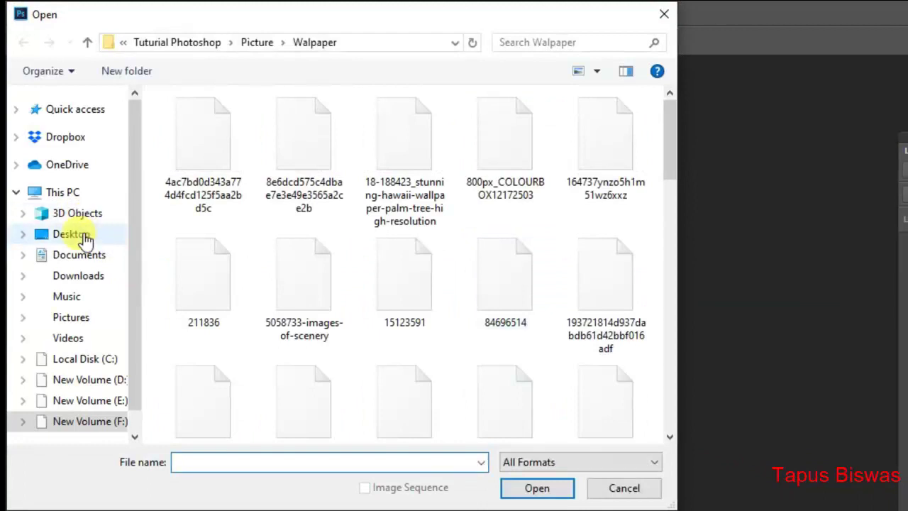
{"action": "left_click", "coordinate": [71, 235]}
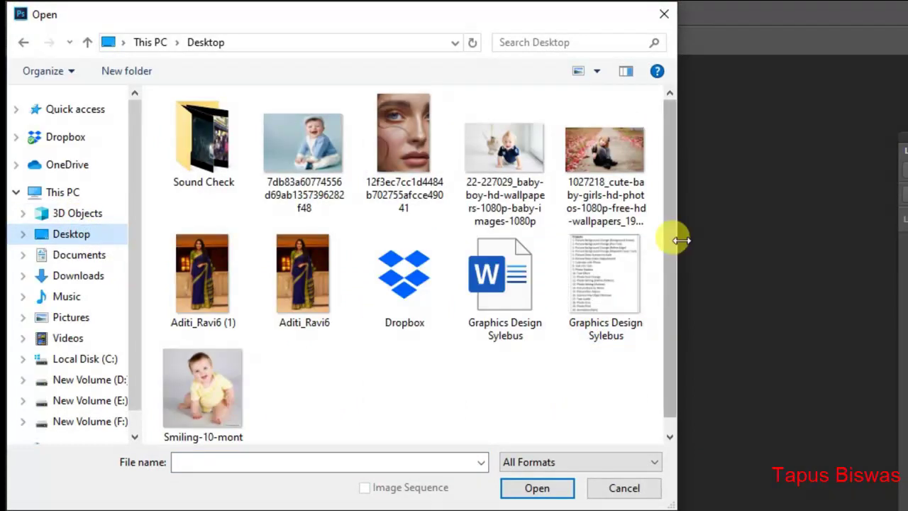
{"action": "left_click", "coordinate": [198, 393]}
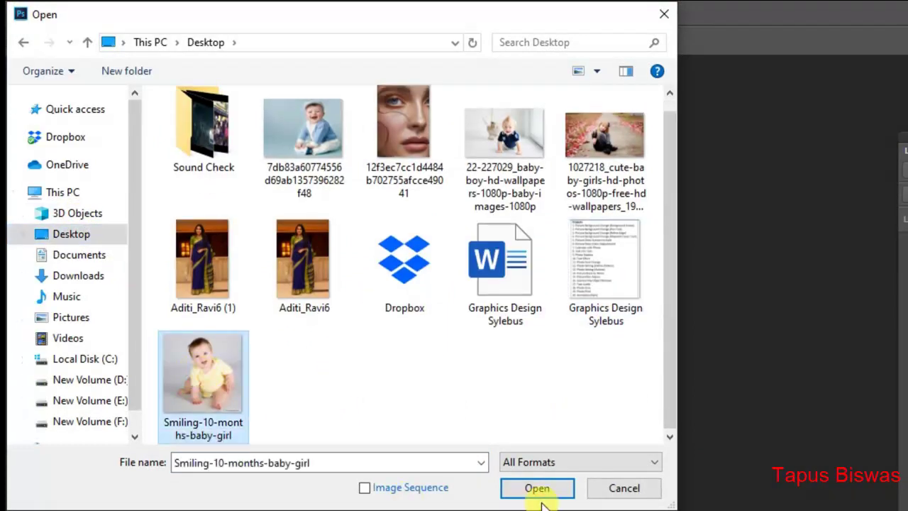
{"action": "left_click", "coordinate": [537, 488]}
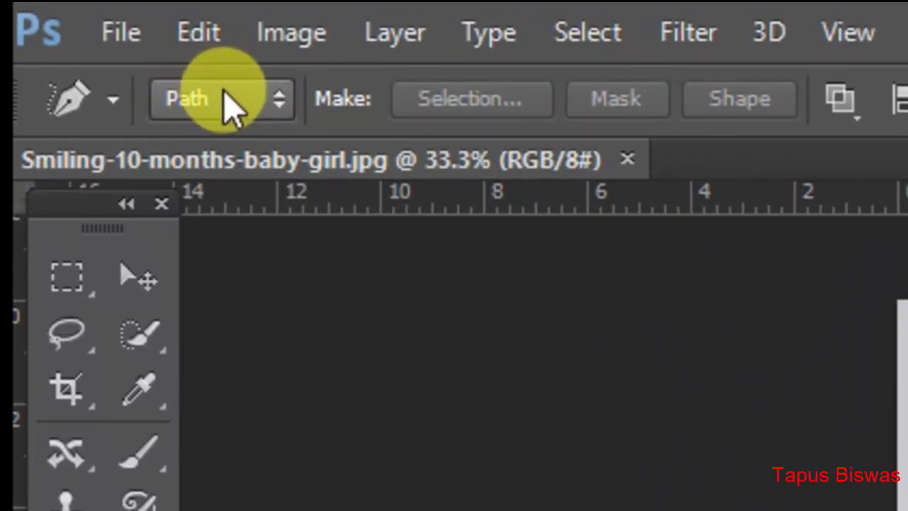
Step: Switch from the Freeform Pen to the standard Pen tool, with the drawing mode set to Path
{"action": "left_click", "coordinate": [270, 103]}
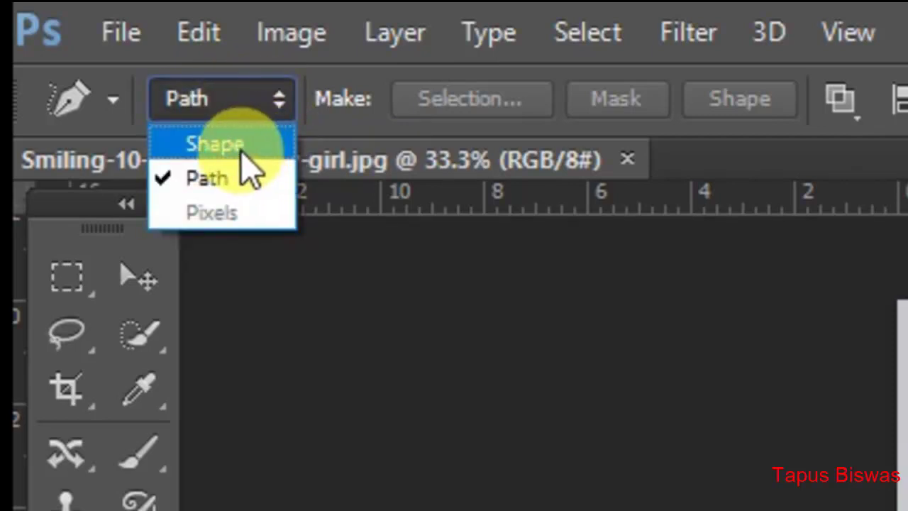
{"action": "left_click", "coordinate": [210, 186]}
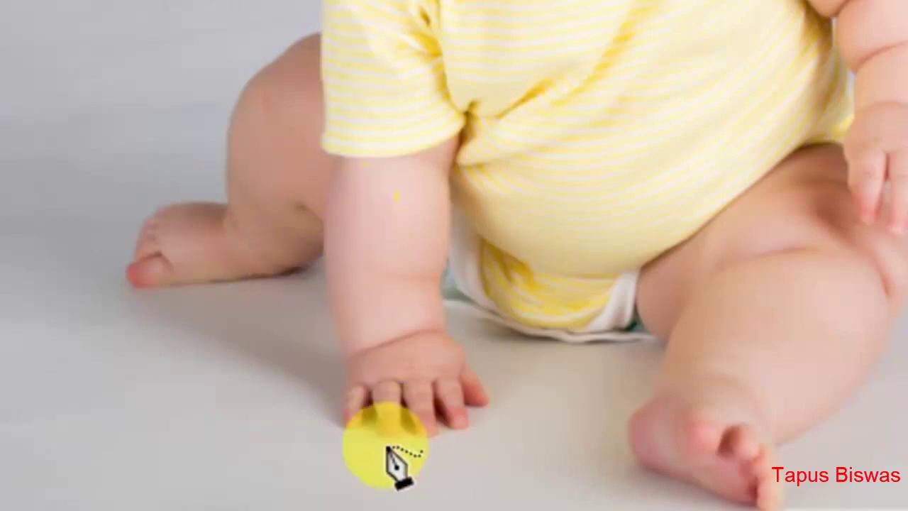
{"action": "left_click", "coordinate": [334, 416]}
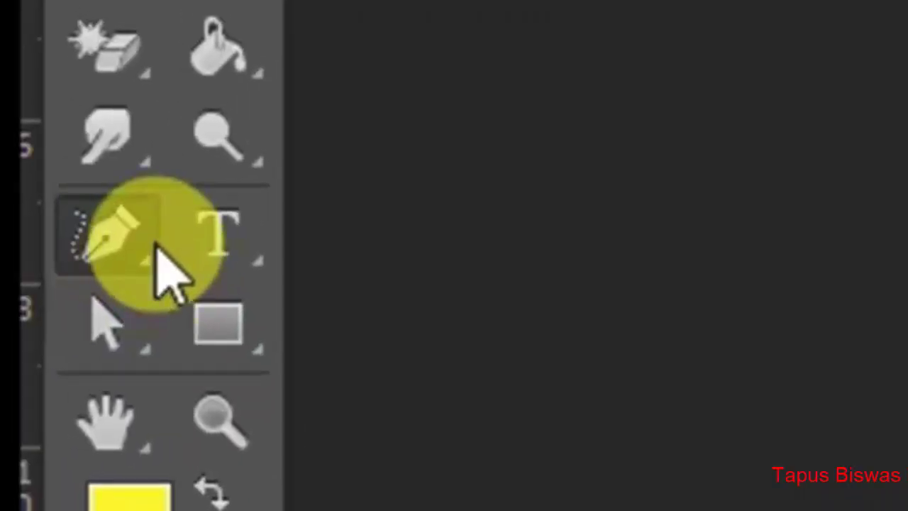
{"action": "right_click", "coordinate": [106, 231]}
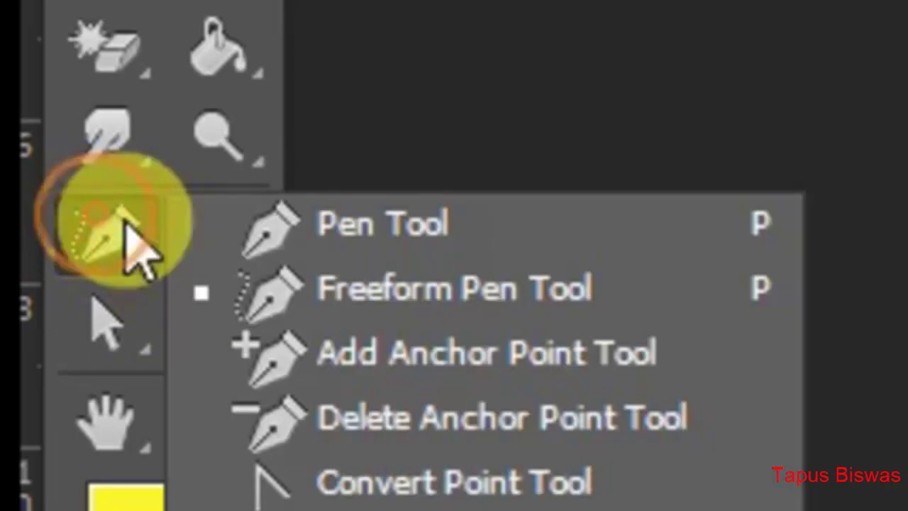
{"action": "left_click", "coordinate": [443, 231]}
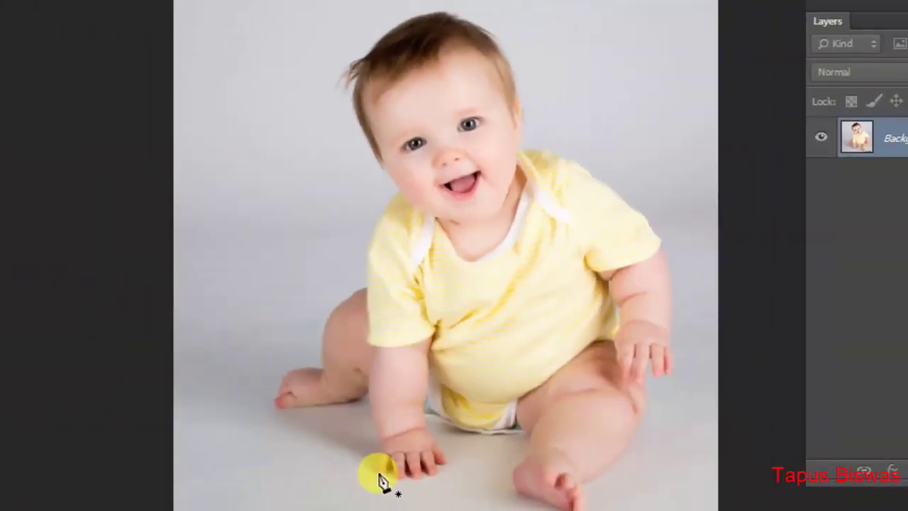
Step: Start a path at the baby's supporting hand and trace up the forearm and around the rear foot to the ankle
{"action": "left_click", "coordinate": [376, 476]}
{"action": "left_click", "coordinate": [375, 410]}
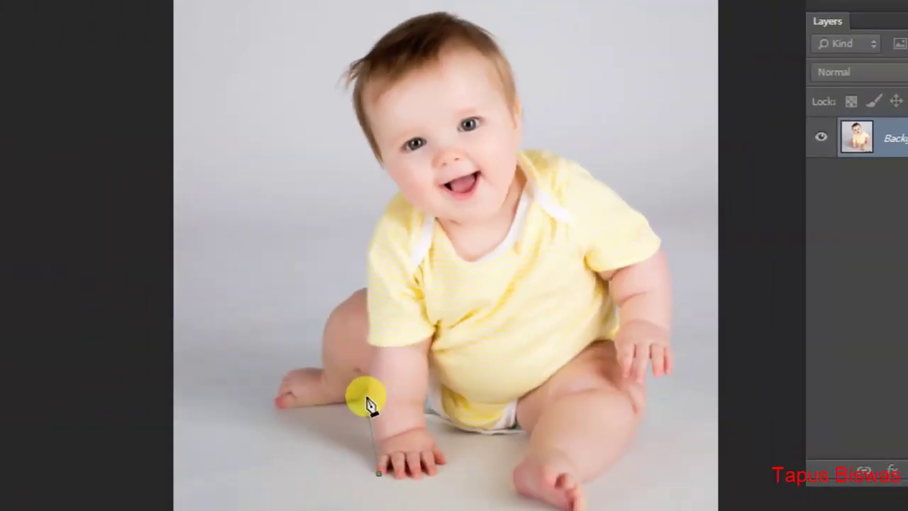
{"action": "left_click", "coordinate": [365, 392]}
{"action": "left_click", "coordinate": [290, 406]}
{"action": "left_click", "coordinate": [271, 402]}
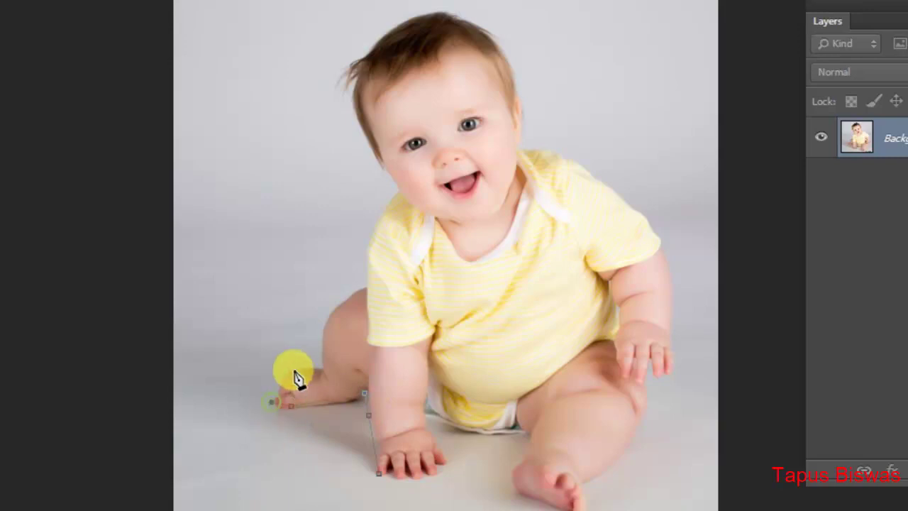
{"action": "left_click", "coordinate": [281, 372]}
{"action": "left_click", "coordinate": [320, 367]}
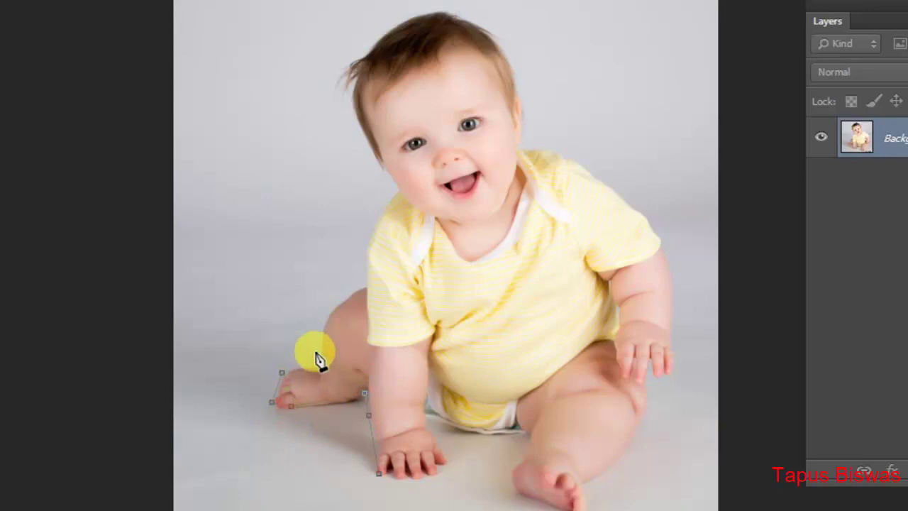
Step: Extend the path up the baby's bent leg and along the shirt's sleeve and shoulder to the cheek and lower hairline
{"action": "left_click", "coordinate": [327, 317]}
{"action": "left_click", "coordinate": [338, 303]}
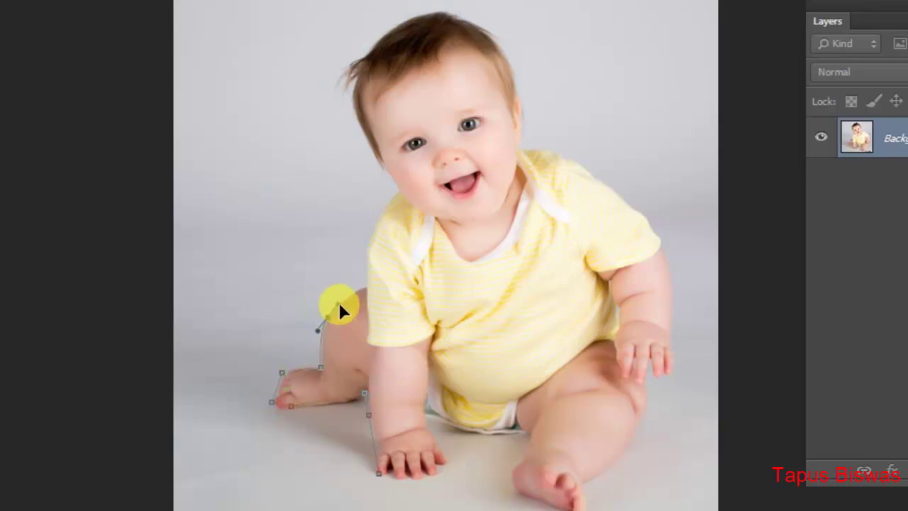
{"action": "left_click", "coordinate": [360, 288]}
{"action": "left_click", "coordinate": [370, 245]}
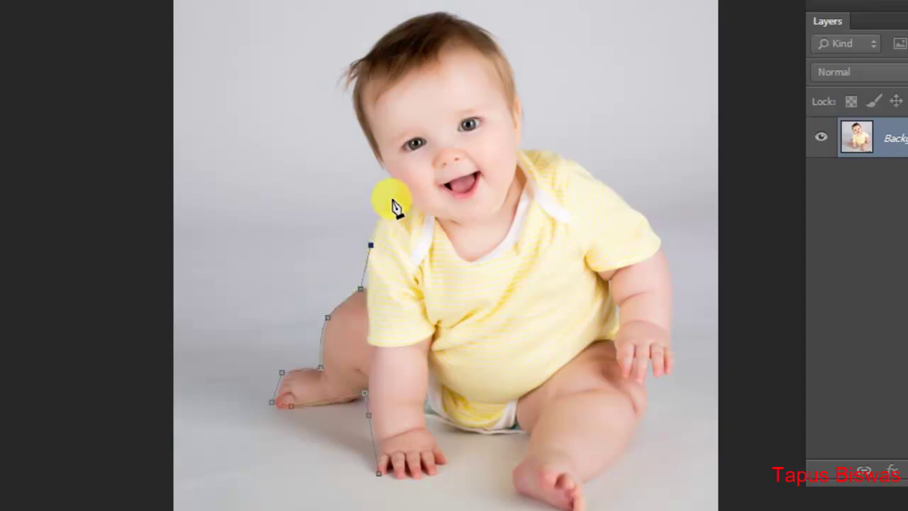
{"action": "left_click", "coordinate": [397, 189]}
{"action": "left_click", "coordinate": [379, 159]}
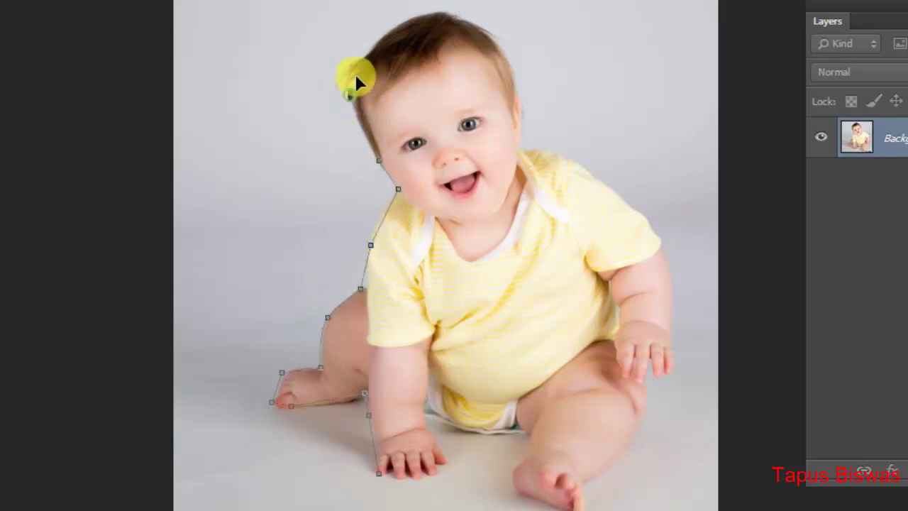
Step: Continue the path over the top of the baby's head, down past the ear and onto the opposite shoulder
{"action": "left_click", "coordinate": [410, 21]}
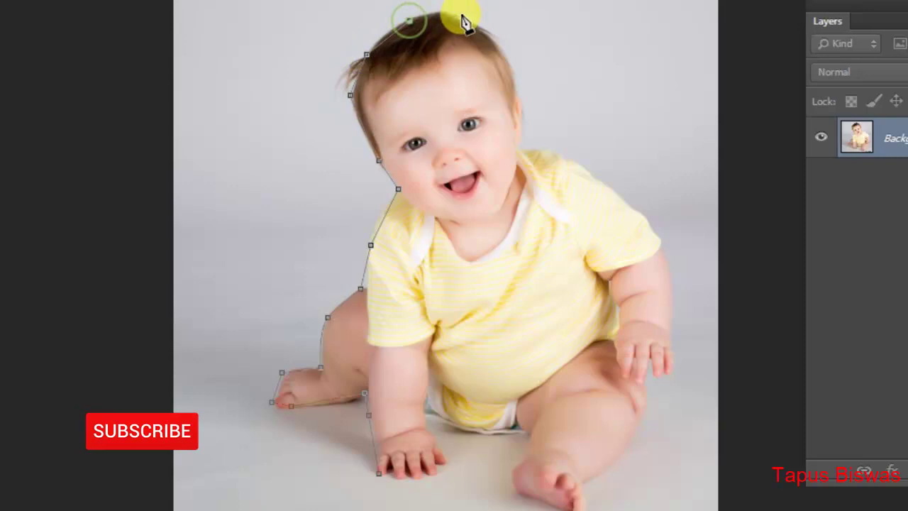
{"action": "left_click", "coordinate": [495, 36]}
{"action": "left_click", "coordinate": [519, 90]}
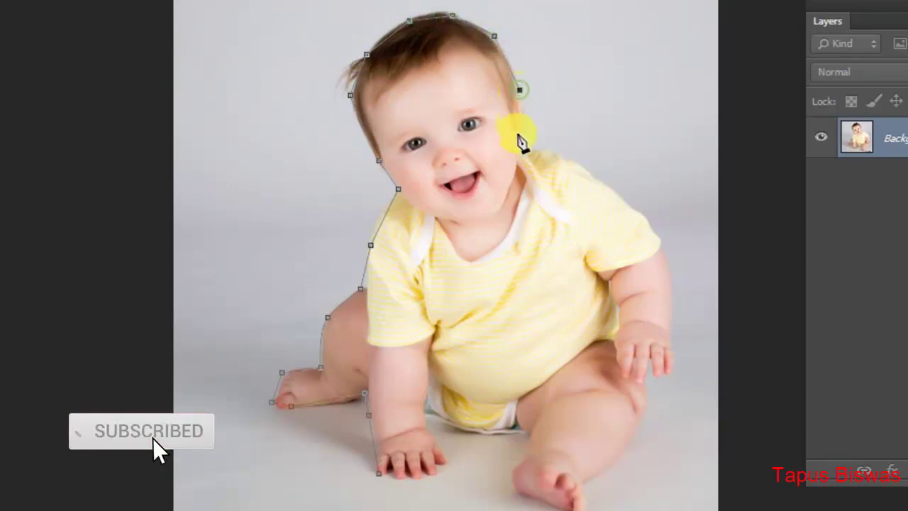
{"action": "left_click", "coordinate": [517, 135]}
{"action": "left_click", "coordinate": [558, 156]}
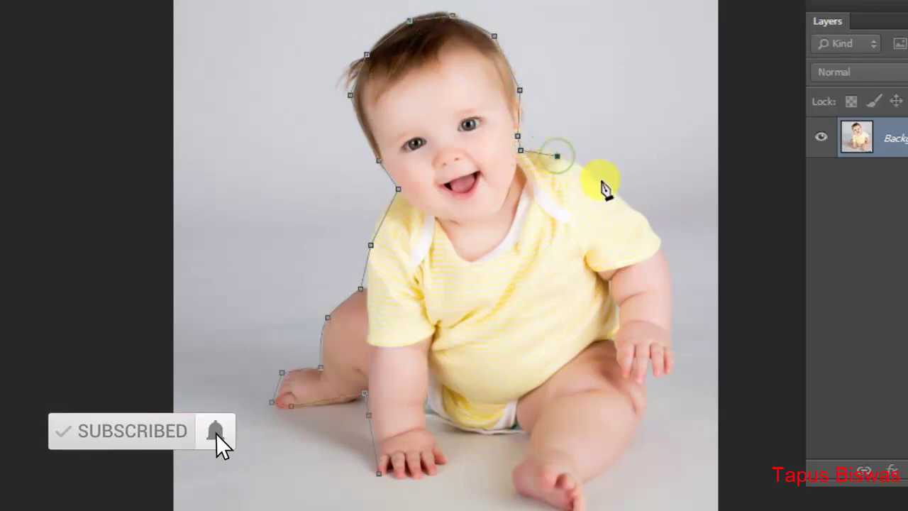
Step: Trace the path along the raised arm, from the shirt's sleeve down to the fingers resting by the knee
{"action": "left_click", "coordinate": [600, 182]}
{"action": "left_click", "coordinate": [644, 225]}
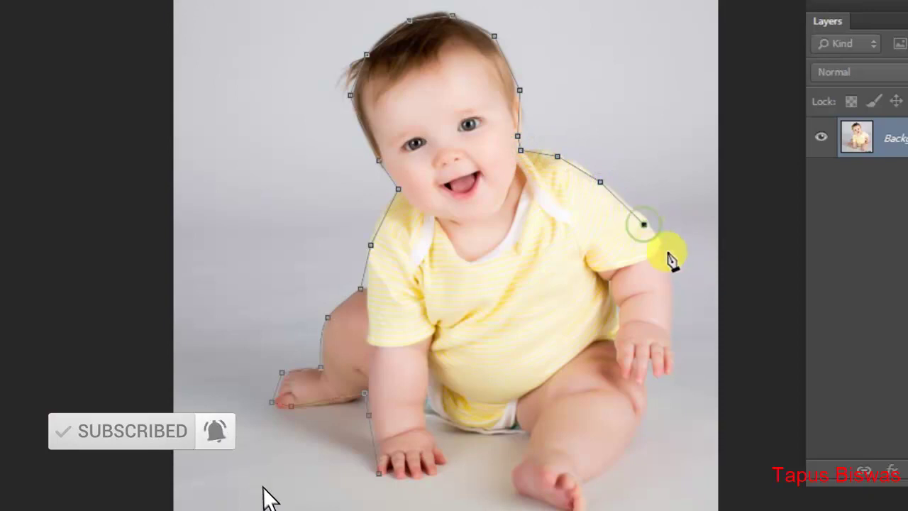
{"action": "left_click", "coordinate": [665, 257]}
{"action": "left_click", "coordinate": [671, 308]}
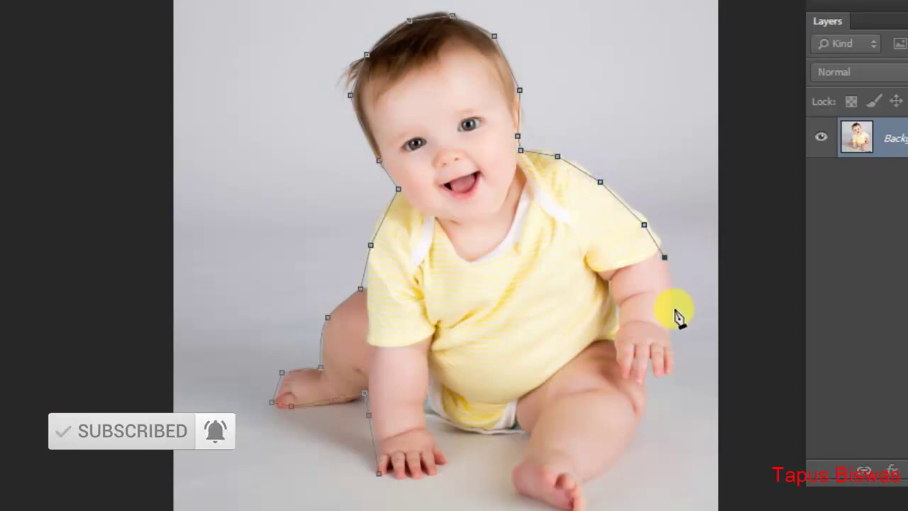
{"action": "left_click", "coordinate": [669, 353]}
{"action": "left_click", "coordinate": [649, 356]}
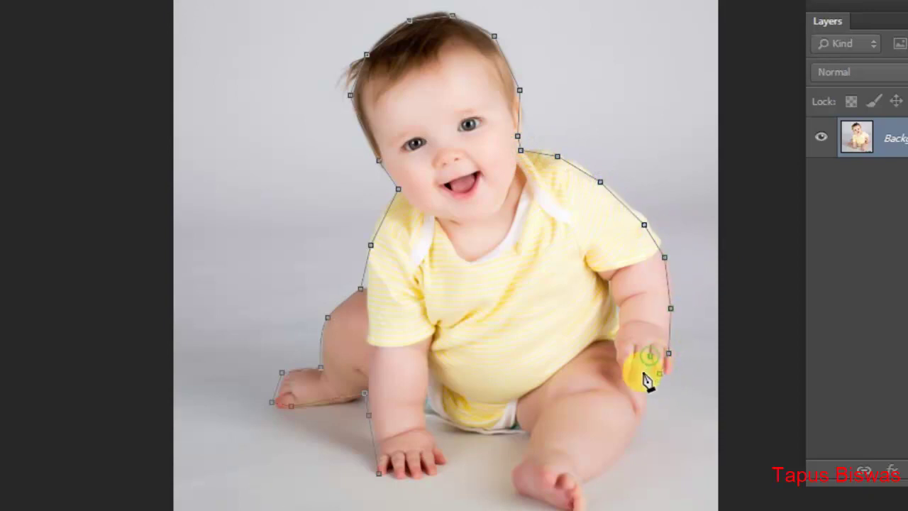
Step: Trace the front leg, foot, diaper edge and supporting hand, closing the path at its starting point
{"action": "left_click", "coordinate": [647, 401]}
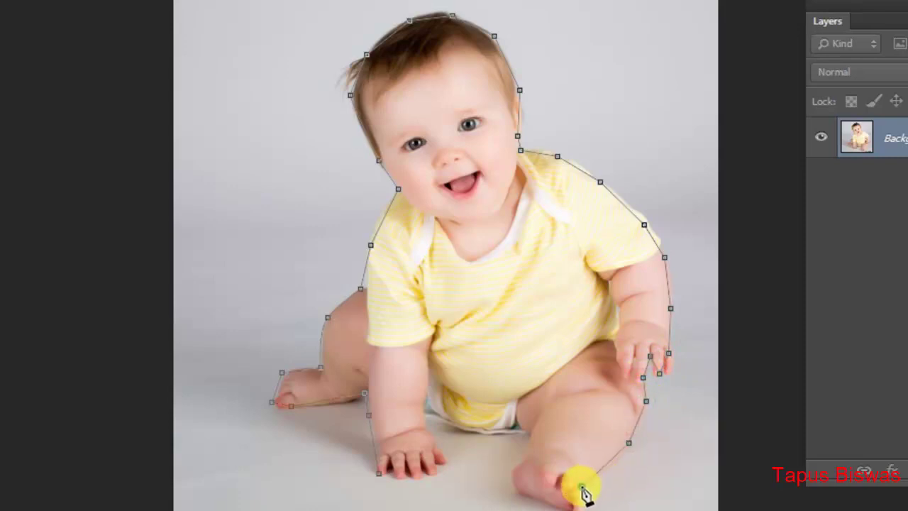
{"action": "left_click", "coordinate": [509, 486]}
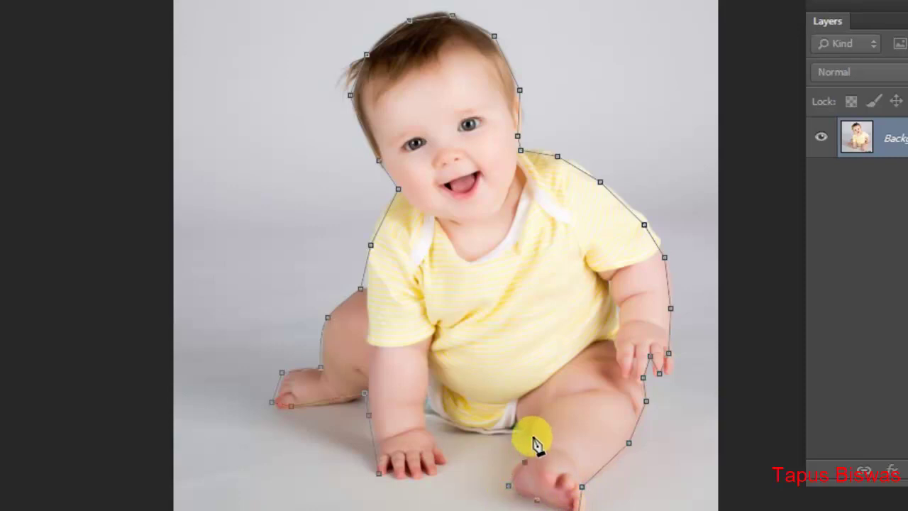
{"action": "left_click", "coordinate": [531, 436]}
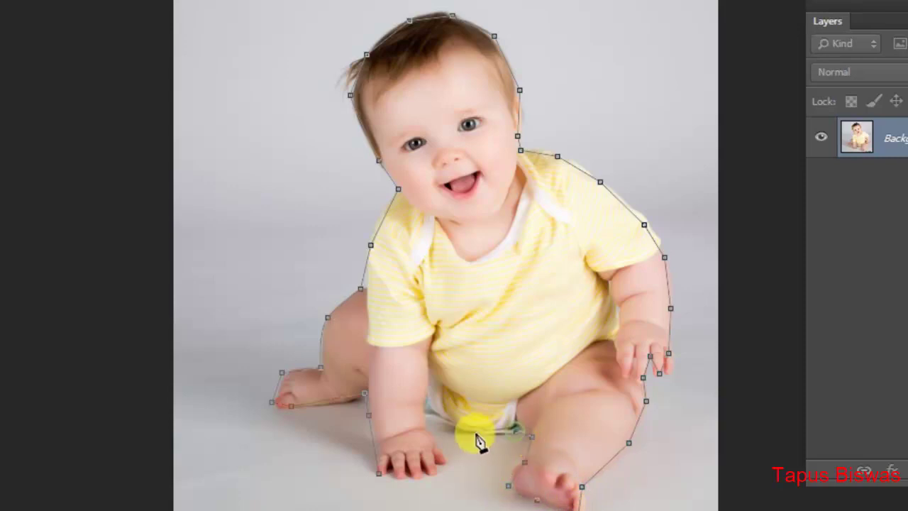
{"action": "left_click", "coordinate": [427, 415]}
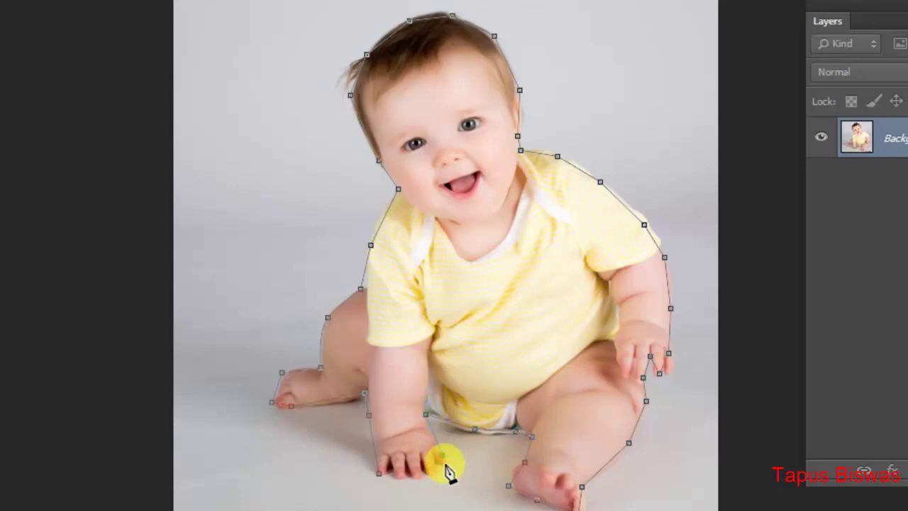
{"action": "left_click", "coordinate": [380, 474]}
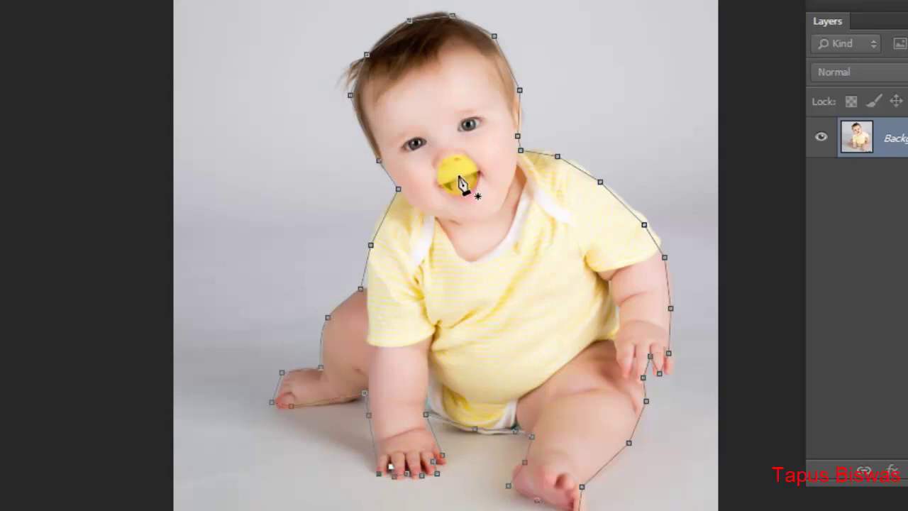
Step: Convert the traced path into a new anti-aliased selection with a feather radius of 0 pixels, and undo the conversion
{"action": "right_click", "coordinate": [461, 184]}
{"action": "left_click", "coordinate": [552, 197]}
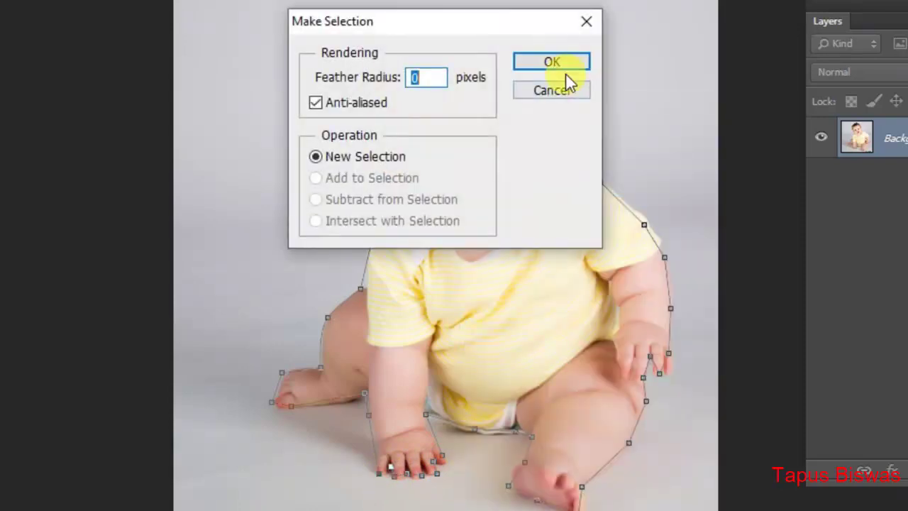
{"action": "key", "text": "Return"}
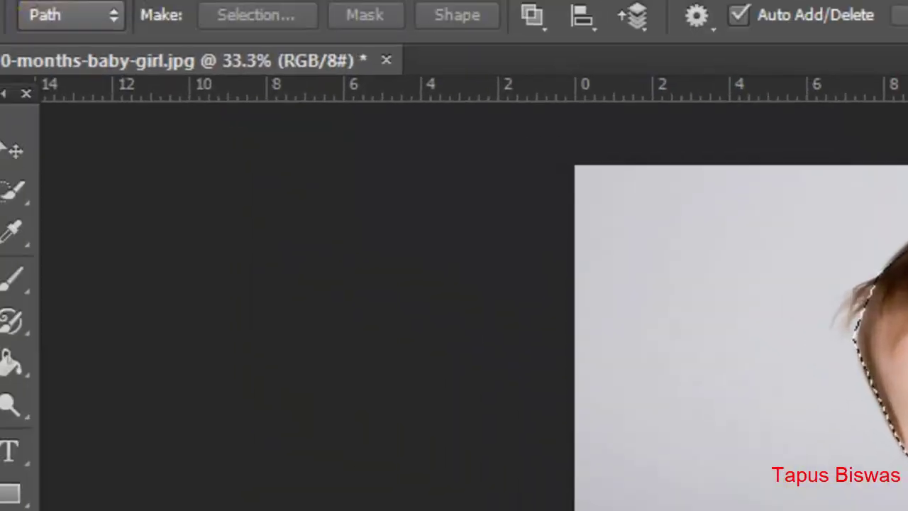
{"action": "left_click", "coordinate": [183, 29]}
{"action": "left_click", "coordinate": [304, 101]}
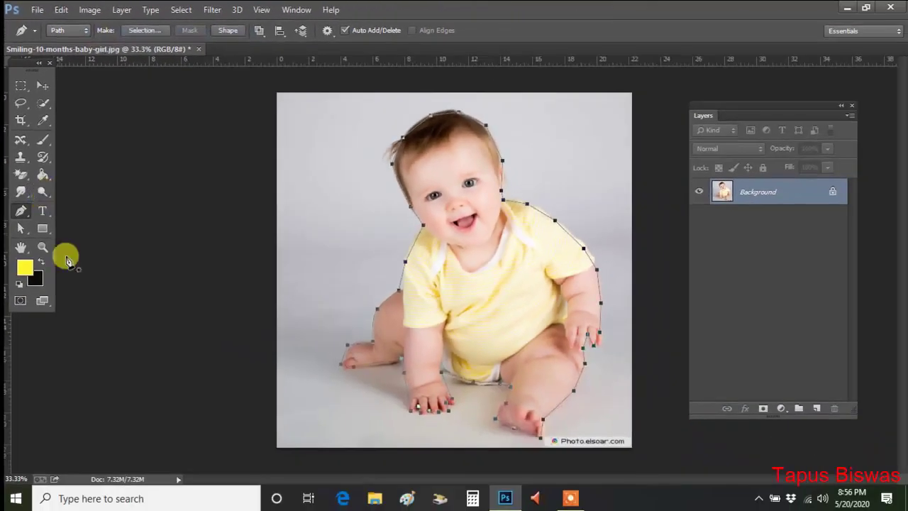
Step: Examine at 200% how closely the path follows the baby from the back foot up past the shirt and face to the hair
{"action": "left_click", "coordinate": [42, 247]}
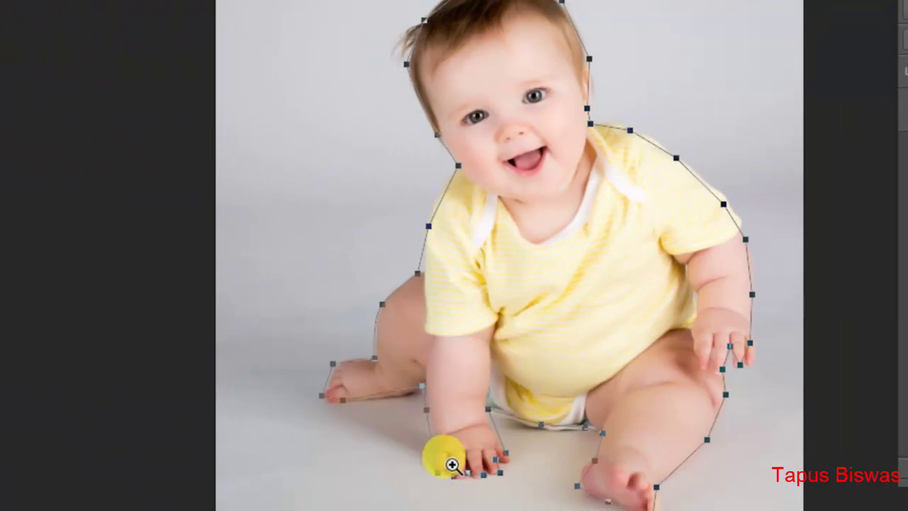
{"action": "left_click", "coordinate": [465, 475]}
{"action": "left_click", "coordinate": [465, 476]}
{"action": "left_click", "coordinate": [464, 476]}
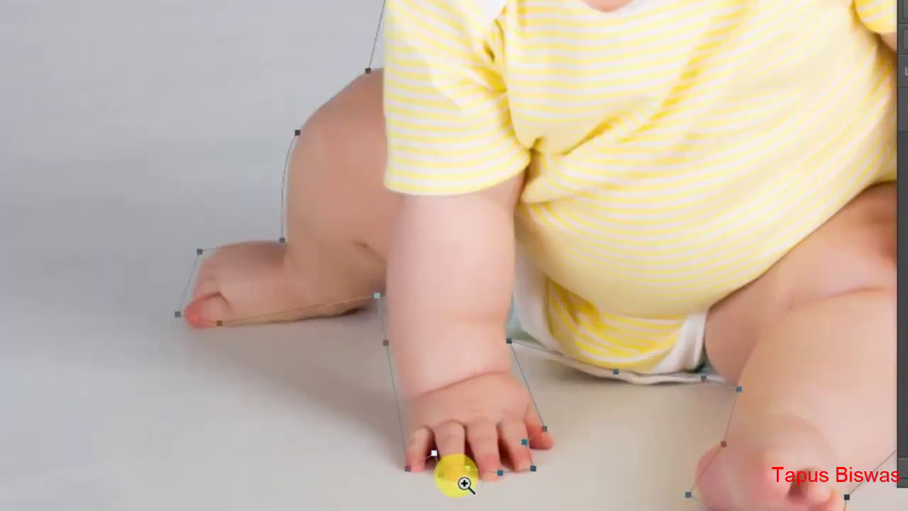
{"action": "left_click", "coordinate": [465, 479]}
{"action": "left_click", "coordinate": [464, 484]}
{"action": "left_click", "coordinate": [464, 482]}
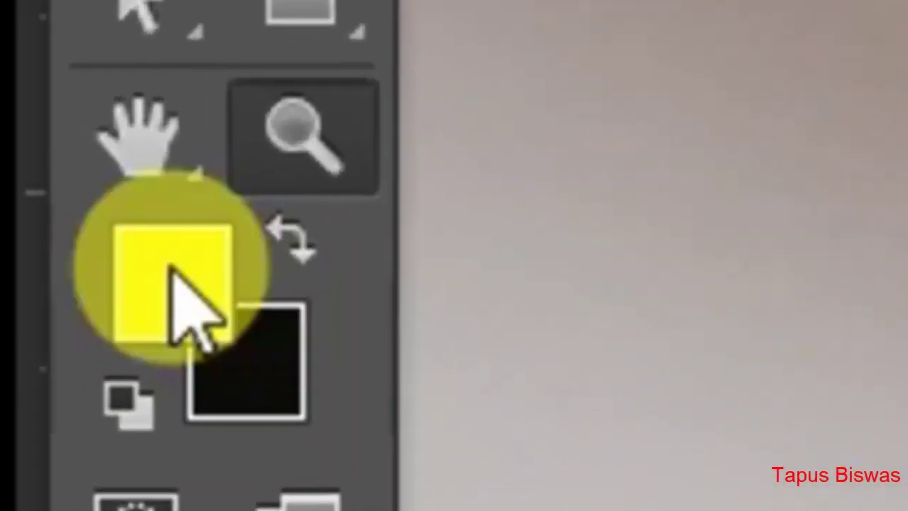
{"action": "left_click", "coordinate": [170, 178]}
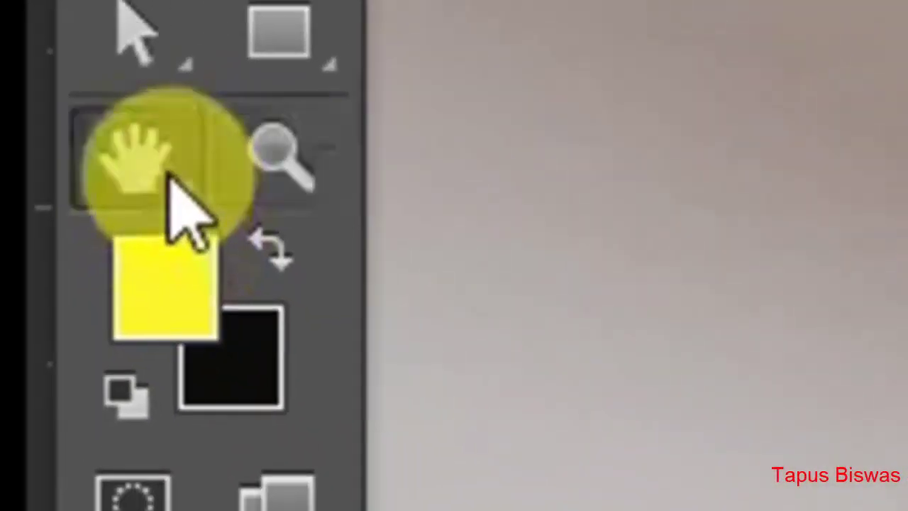
{"action": "left_click_drag", "start_coordinate": [477, 162], "coordinate": [769, 367]}
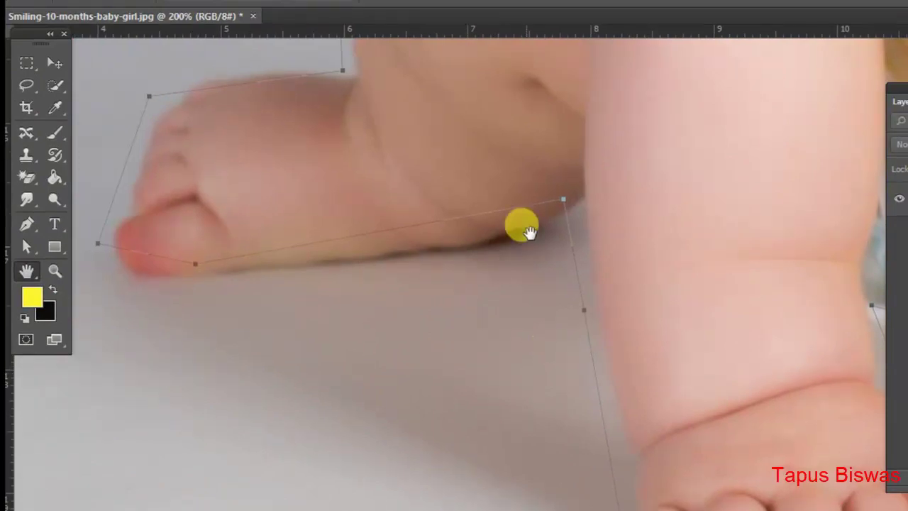
{"action": "scroll", "coordinate": [254, 351], "scroll_direction": "up", "scroll_amount": 5}
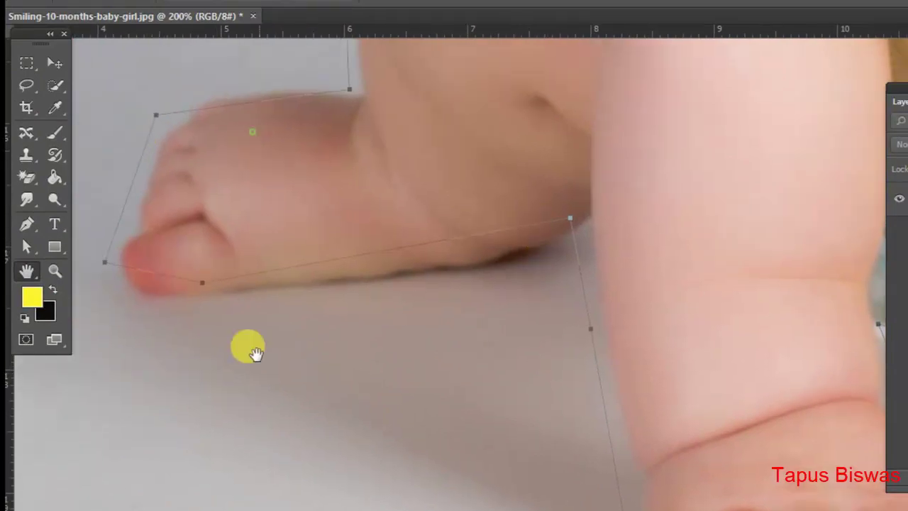
{"action": "scroll", "coordinate": [301, 334], "scroll_direction": "up", "scroll_amount": 10}
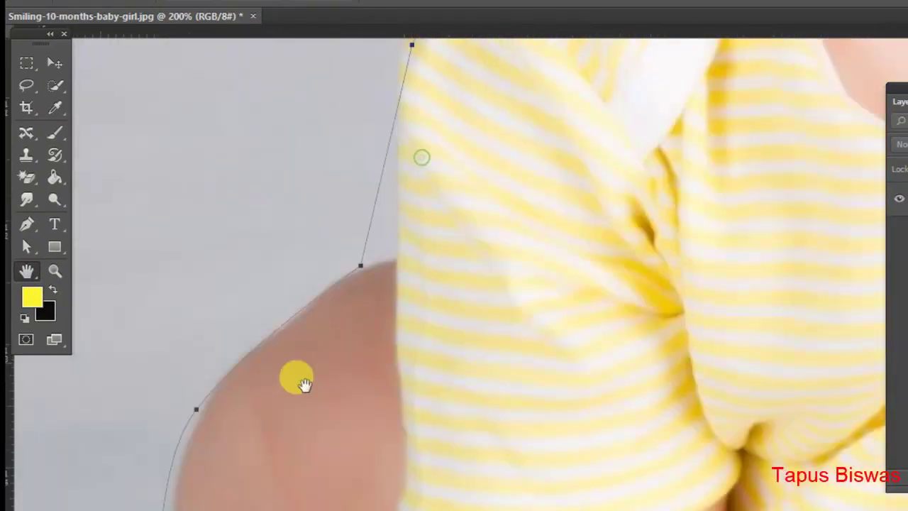
{"action": "scroll", "coordinate": [390, 155], "scroll_direction": "up", "scroll_amount": 15}
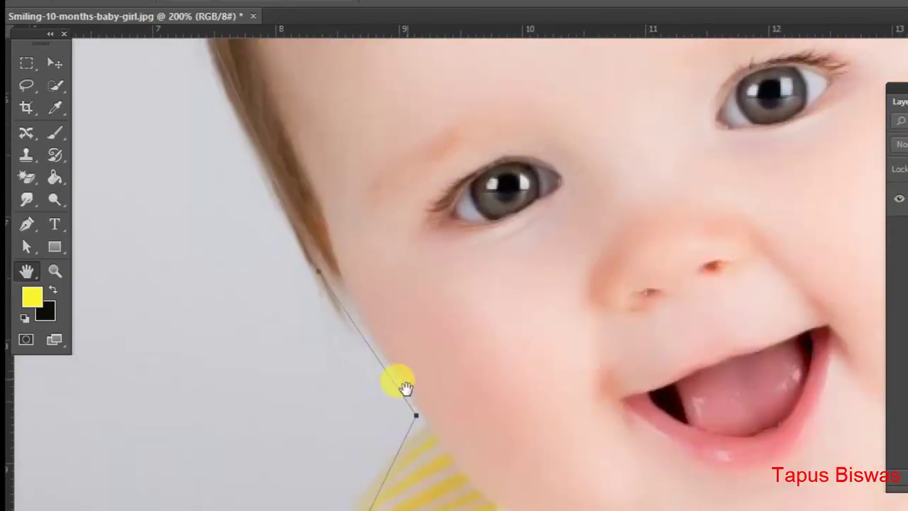
{"action": "scroll", "coordinate": [369, 237], "scroll_direction": "up", "scroll_amount": 15}
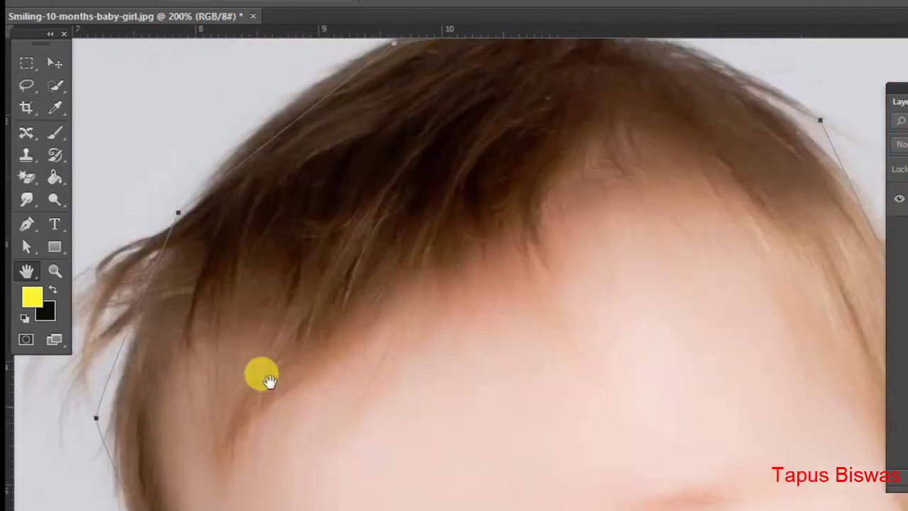
Step: Examine the path's fit at 200% from the ear and shoulder down the arm, fingers, front leg and foot to the supporting hand
{"action": "scroll", "coordinate": [381, 203], "scroll_direction": "down", "scroll_amount": 15}
{"action": "scroll", "coordinate": [381, 204], "scroll_direction": "right", "scroll_amount": 8}
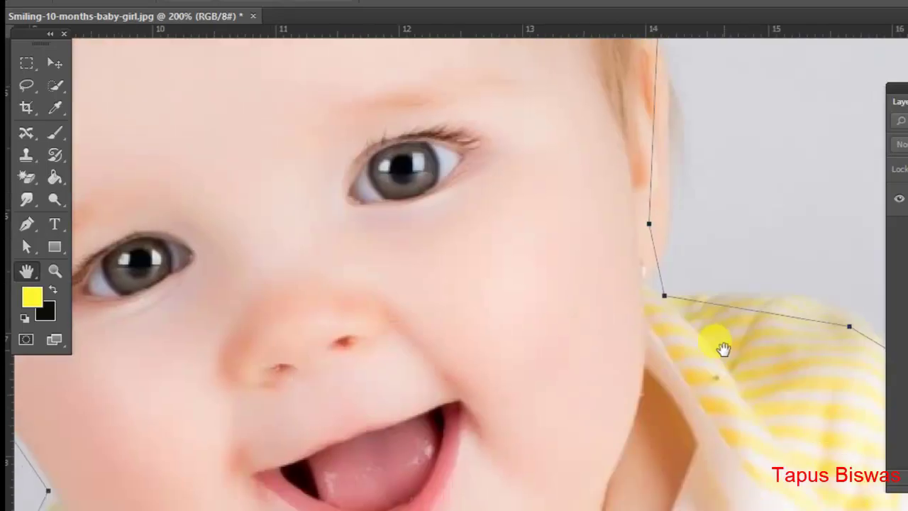
{"action": "left_click_drag", "start_coordinate": [723, 349], "coordinate": [457, 177]}
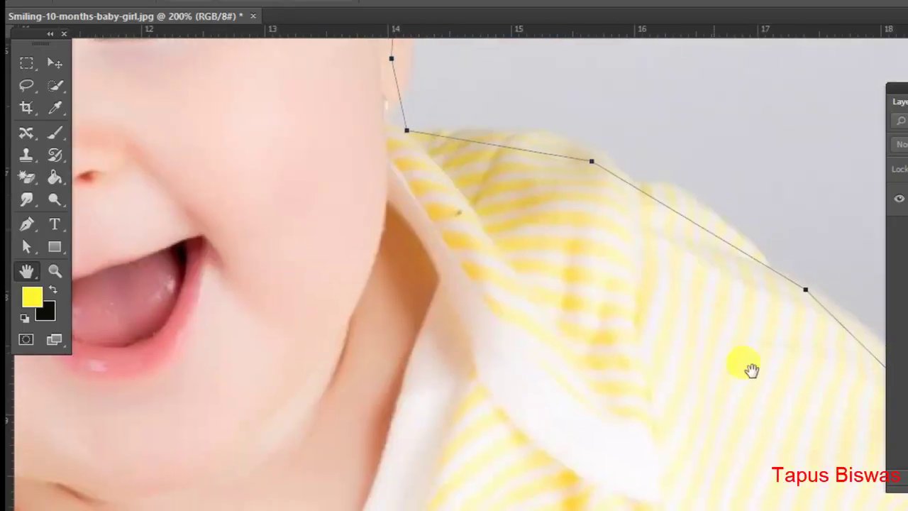
{"action": "left_click_drag", "start_coordinate": [750, 367], "coordinate": [445, 122]}
{"action": "left_click_drag", "start_coordinate": [611, 321], "coordinate": [538, 178]}
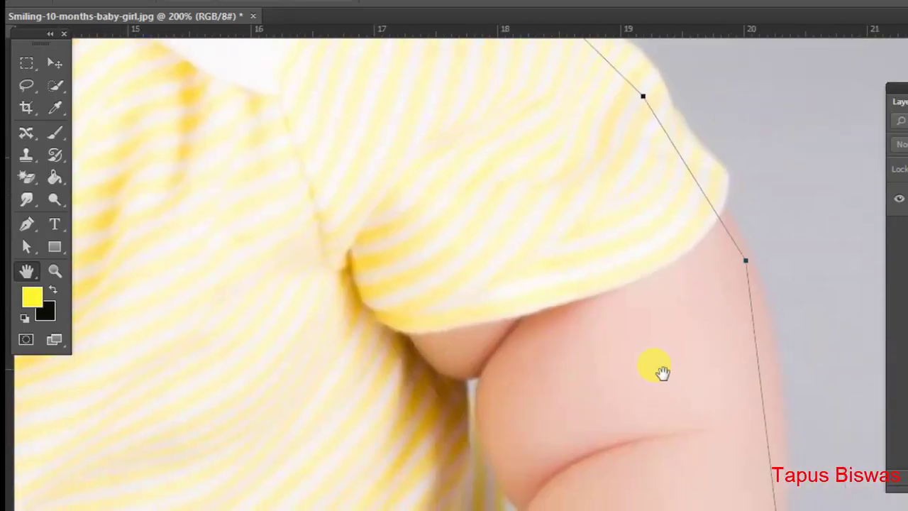
{"action": "left_click_drag", "start_coordinate": [663, 371], "coordinate": [594, 115]}
{"action": "left_click_drag", "start_coordinate": [652, 372], "coordinate": [655, 166]}
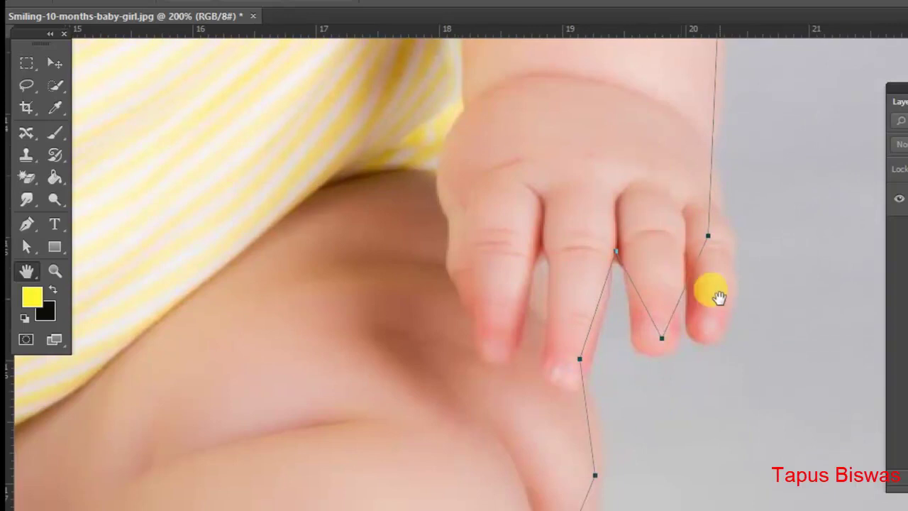
{"action": "left_click_drag", "start_coordinate": [624, 402], "coordinate": [754, 147]}
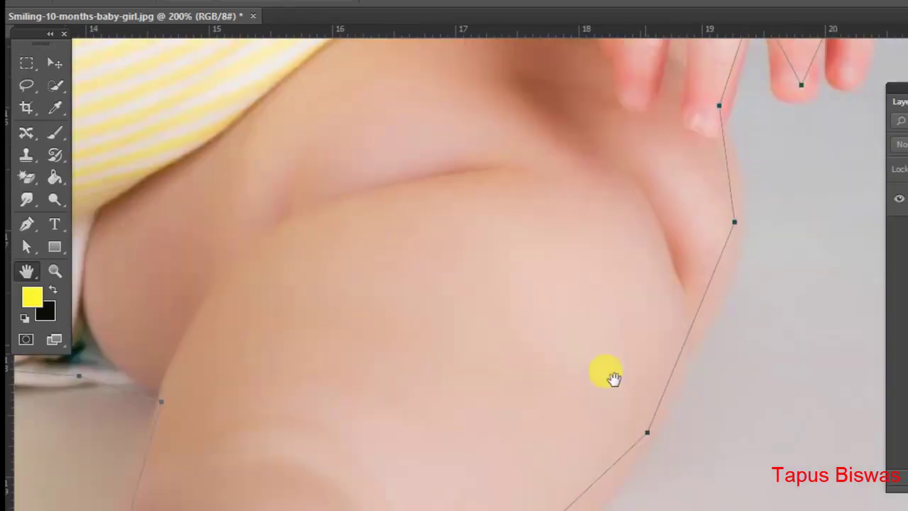
{"action": "left_click_drag", "start_coordinate": [612, 377], "coordinate": [783, 152]}
{"action": "left_click_drag", "start_coordinate": [721, 330], "coordinate": [726, 319]}
{"action": "left_click_drag", "start_coordinate": [286, 314], "coordinate": [457, 259]}
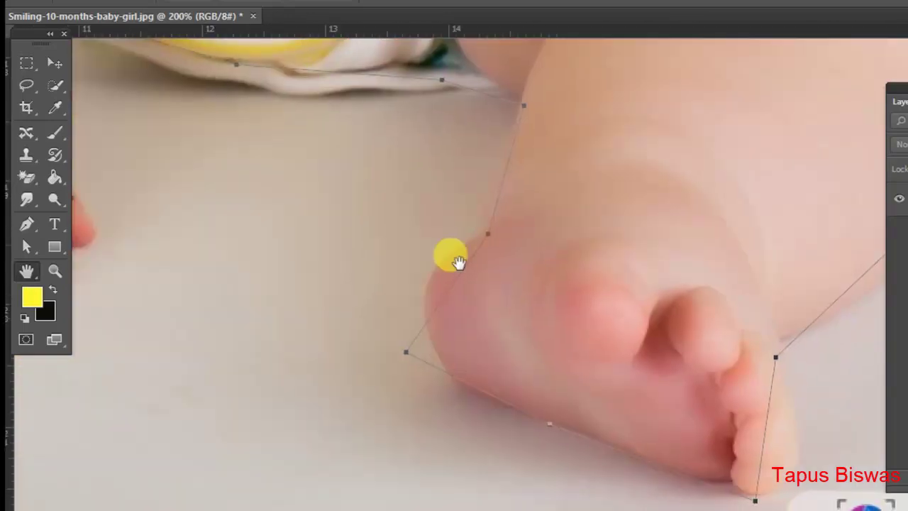
{"action": "left_click_drag", "start_coordinate": [369, 241], "coordinate": [584, 366]}
{"action": "left_click_drag", "start_coordinate": [493, 307], "coordinate": [543, 342]}
{"action": "left_click_drag", "start_coordinate": [466, 282], "coordinate": [544, 310]}
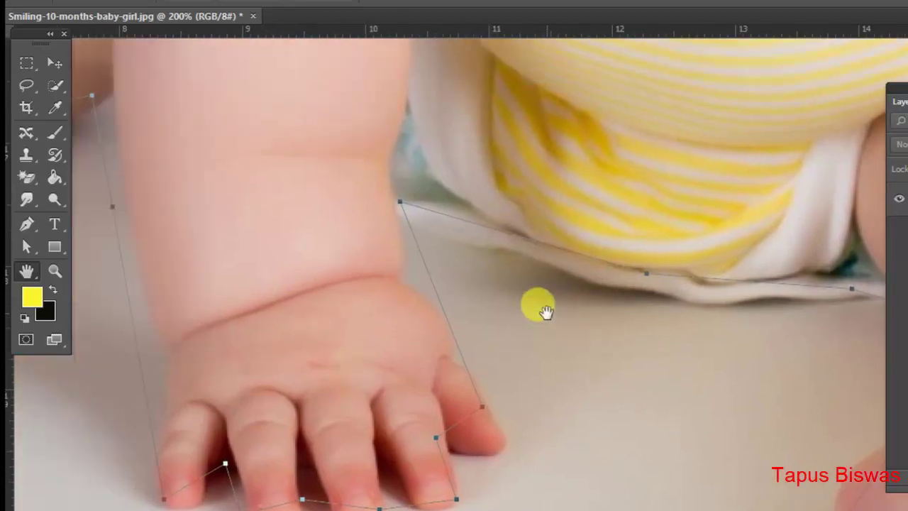
{"action": "left_click_drag", "start_coordinate": [450, 385], "coordinate": [544, 333]}
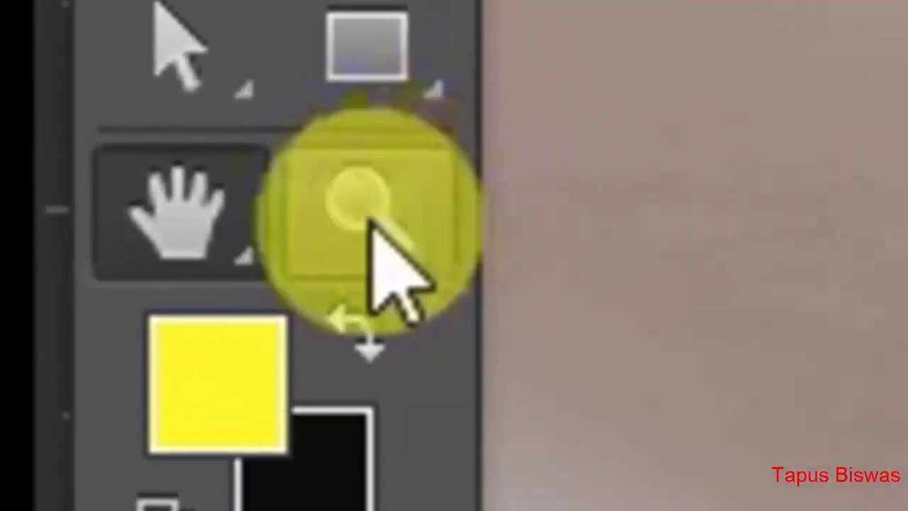
Step: Fit the whole photo on screen and delete the traced path around the baby
{"action": "left_click", "coordinate": [192, 245]}
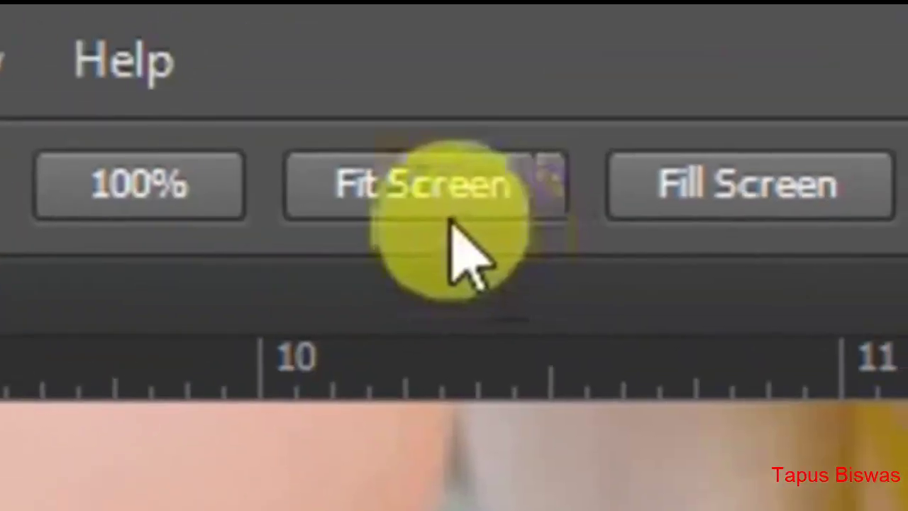
{"action": "left_click", "coordinate": [451, 198]}
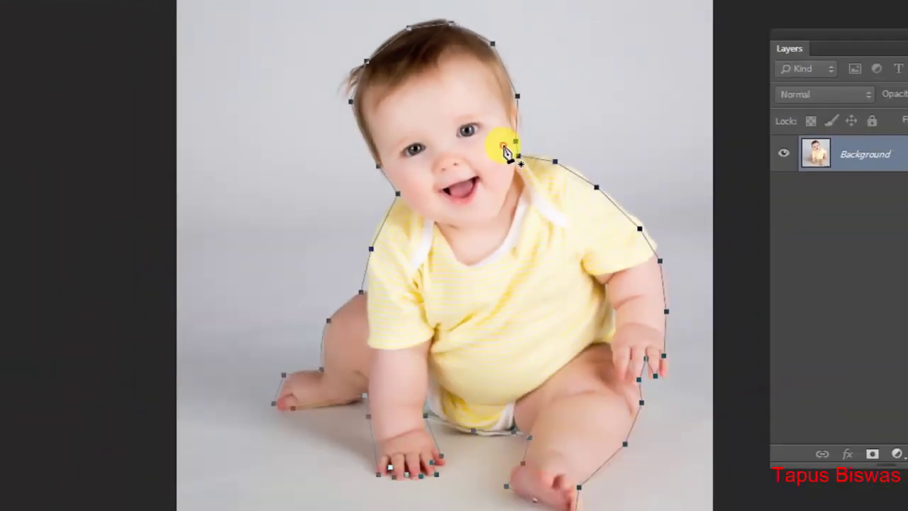
{"action": "right_click", "coordinate": [502, 147]}
{"action": "left_click", "coordinate": [566, 146]}
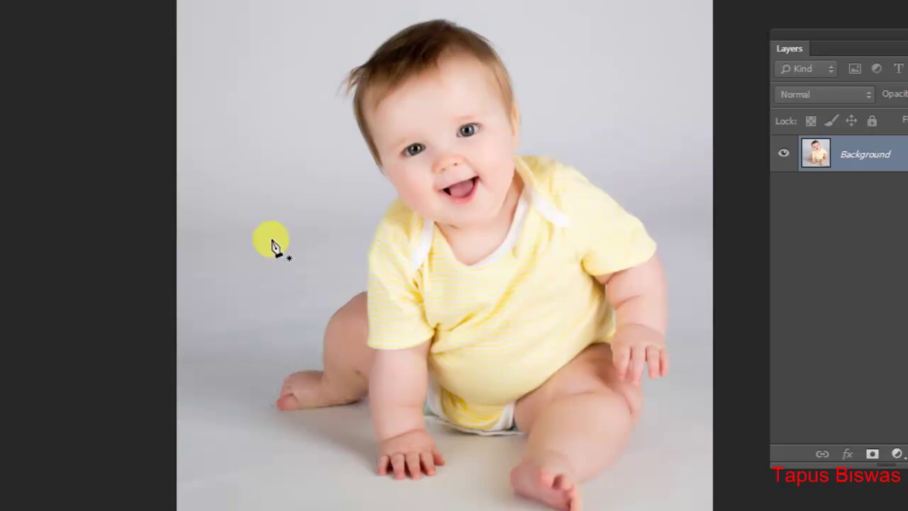
Step: Start a new Pen tool path with an anchor on the supporting arm's outer edge, just above the wrist
{"action": "left_click", "coordinate": [400, 471]}
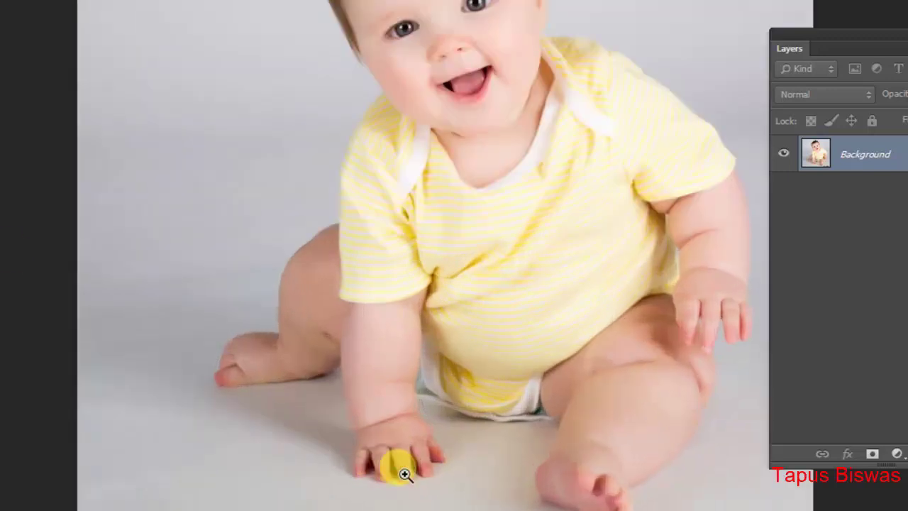
{"action": "left_click", "coordinate": [400, 472]}
{"action": "left_click", "coordinate": [400, 472]}
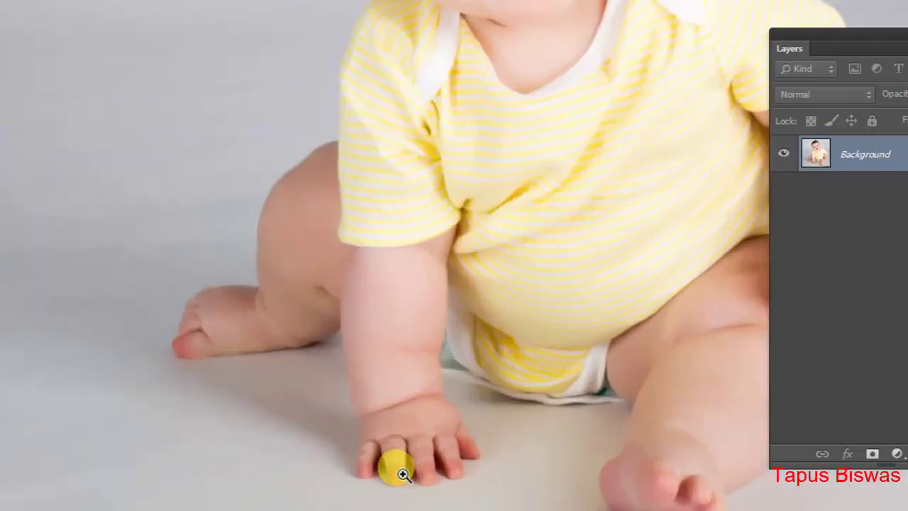
{"action": "left_click", "coordinate": [401, 471]}
{"action": "left_click", "coordinate": [308, 414]}
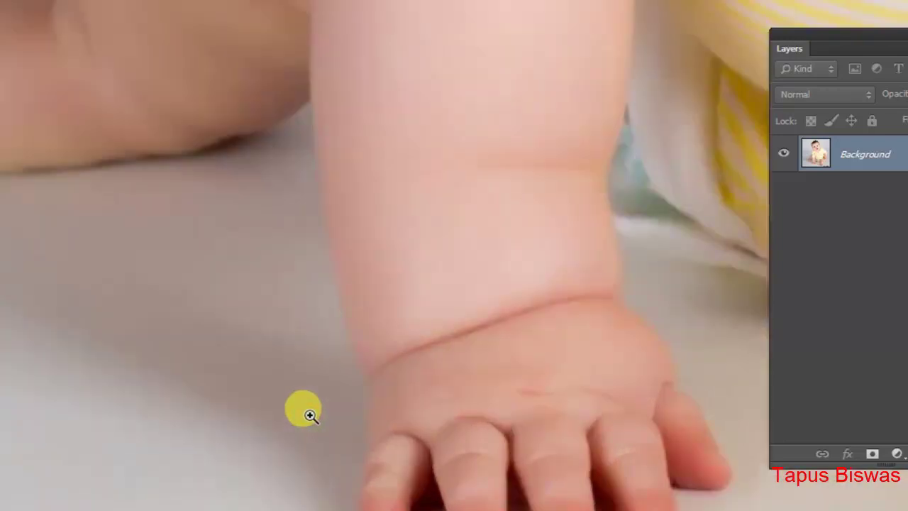
{"action": "left_click", "coordinate": [337, 391]}
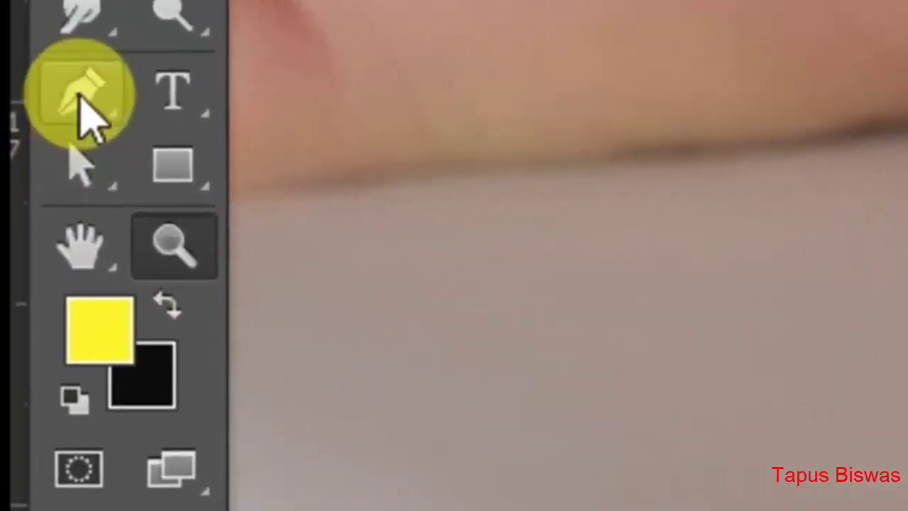
{"action": "right_click", "coordinate": [82, 95]}
{"action": "left_click", "coordinate": [294, 83]}
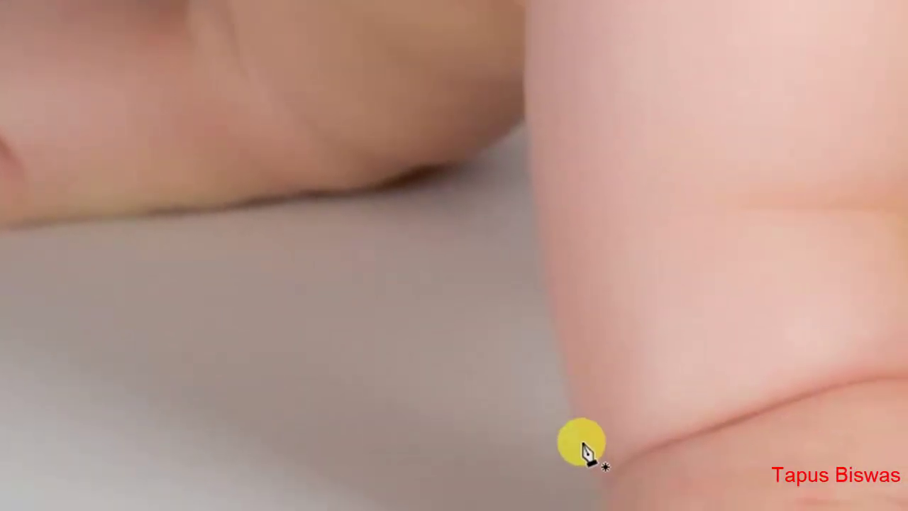
{"action": "left_click", "coordinate": [572, 426]}
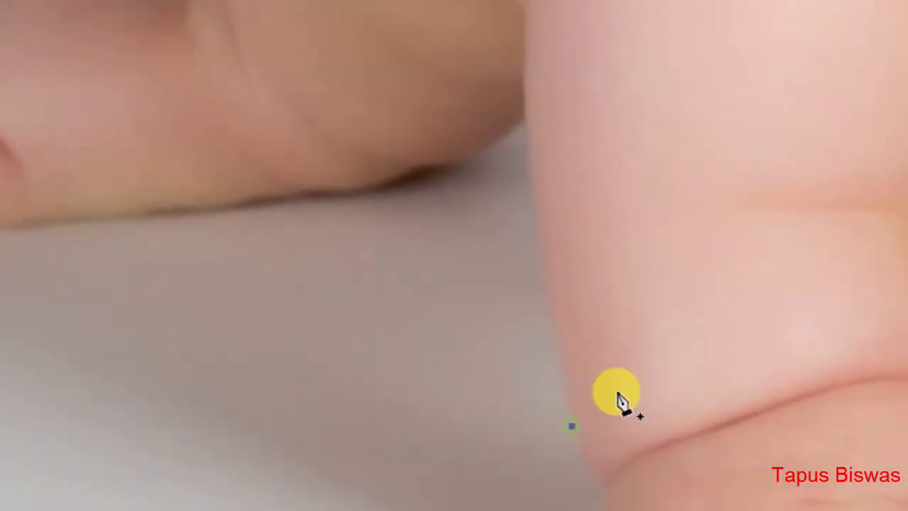
Step: Add a curved anchor where the supporting arm meets the back leg, adjusting its handles so the segment follows the arm's edge
{"action": "left_click_drag", "start_coordinate": [525, 138], "coordinate": [542, 94]}
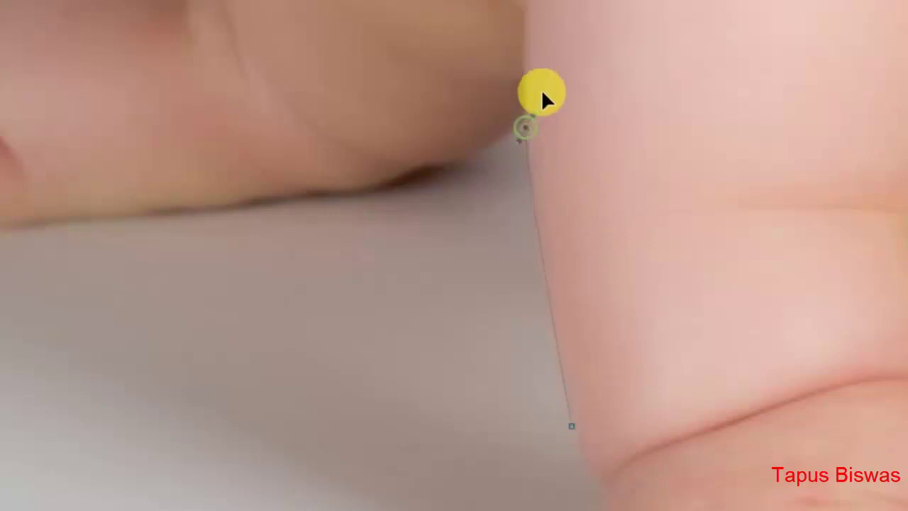
{"action": "left_click_drag", "start_coordinate": [580, 55], "coordinate": [482, 50]}
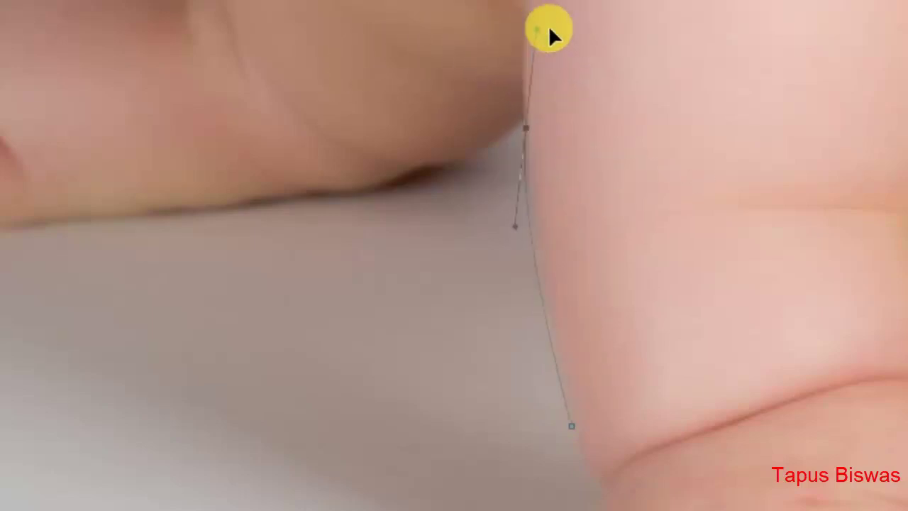
{"action": "left_click_drag", "start_coordinate": [558, 32], "coordinate": [480, 44]}
{"action": "left_click_drag", "start_coordinate": [564, 53], "coordinate": [513, 35]}
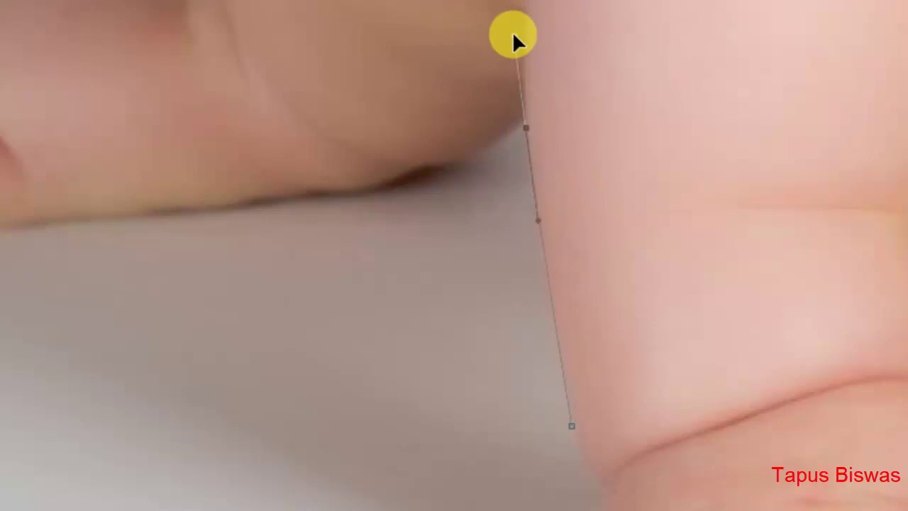
{"action": "mouse_move", "coordinate": [512, 32]}
{"action": "left_mouse_down"}
{"action": "mouse_move", "coordinate": [542, 36]}
{"action": "mouse_move", "coordinate": [510, 40]}
{"action": "mouse_move", "coordinate": [538, 41]}
{"action": "mouse_move", "coordinate": [525, 43]}
{"action": "mouse_move", "coordinate": [563, 40]}
{"action": "mouse_move", "coordinate": [526, 36]}
{"action": "left_mouse_up"}
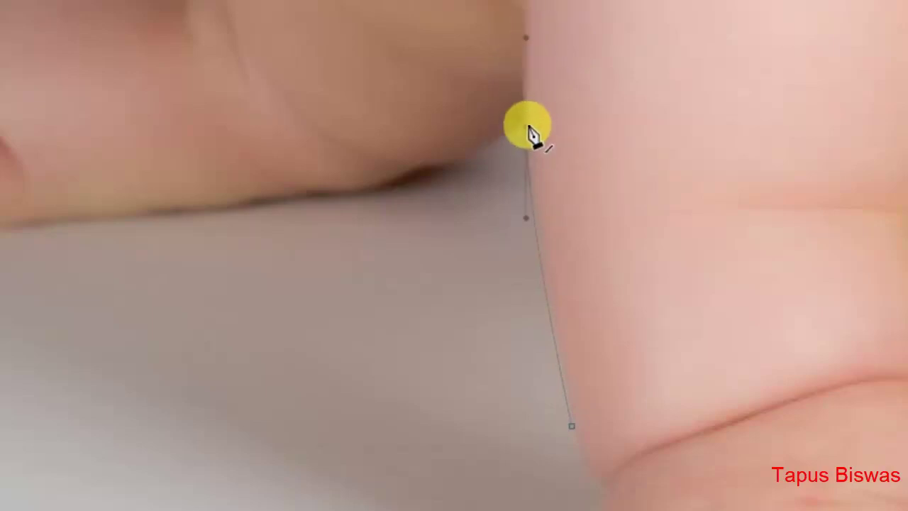
Step: Try to continue the path with a curved anchor on the underside of the back leg, and undo that anchor
{"action": "left_click", "coordinate": [527, 128], "text": "alt"}
{"action": "left_click", "coordinate": [526, 38]}
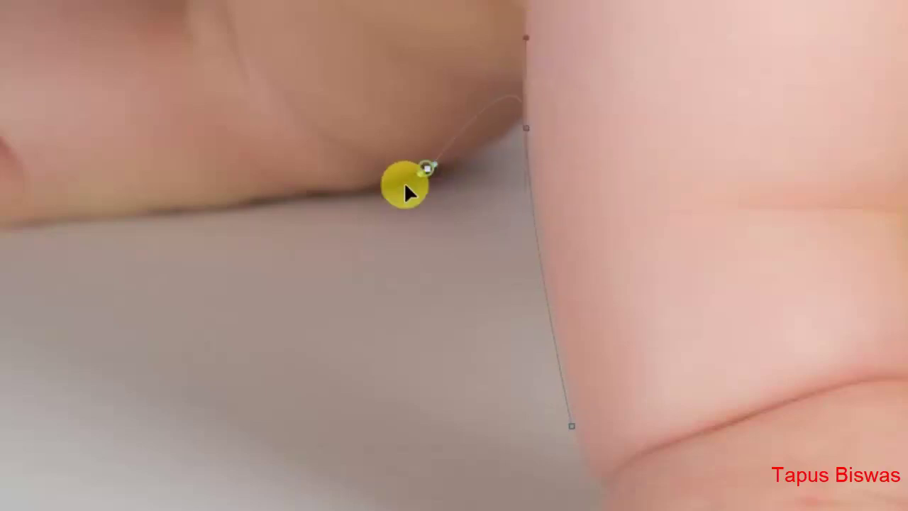
{"action": "left_click_drag", "start_coordinate": [401, 204], "coordinate": [397, 205]}
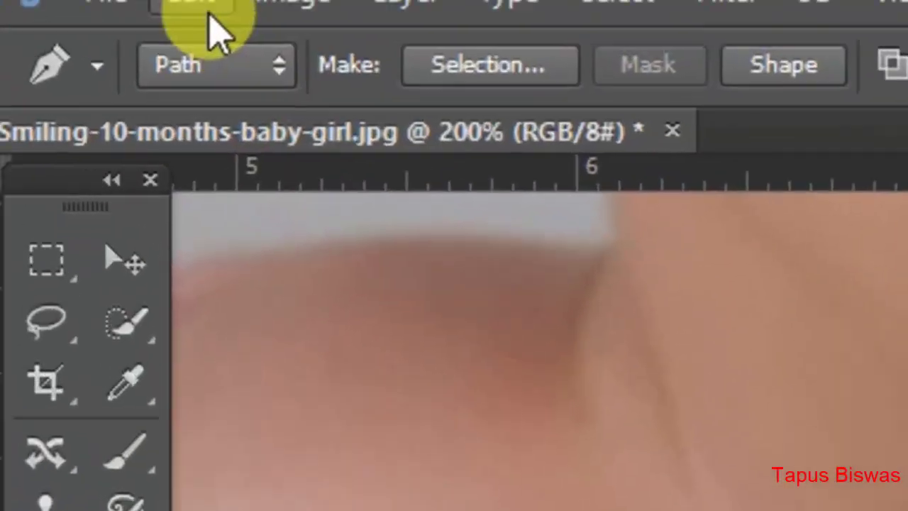
{"action": "left_click", "coordinate": [250, 42]}
{"action": "left_click", "coordinate": [386, 140]}
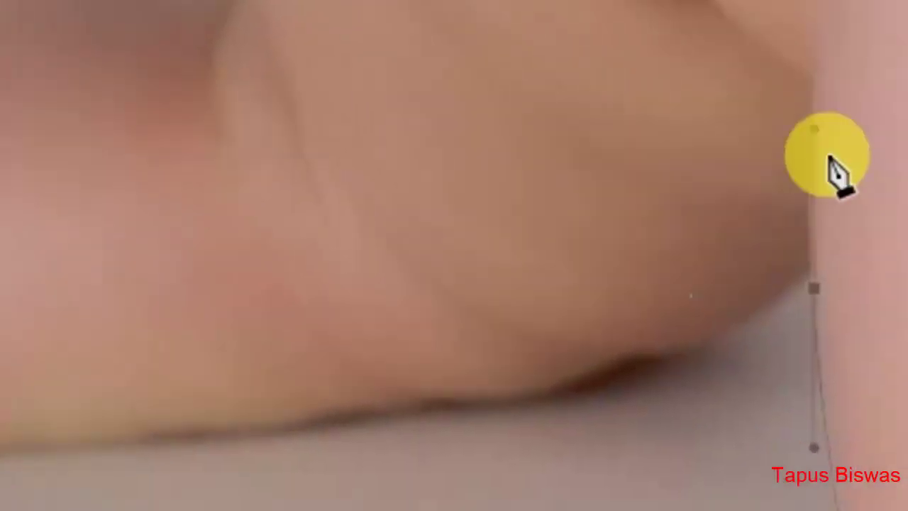
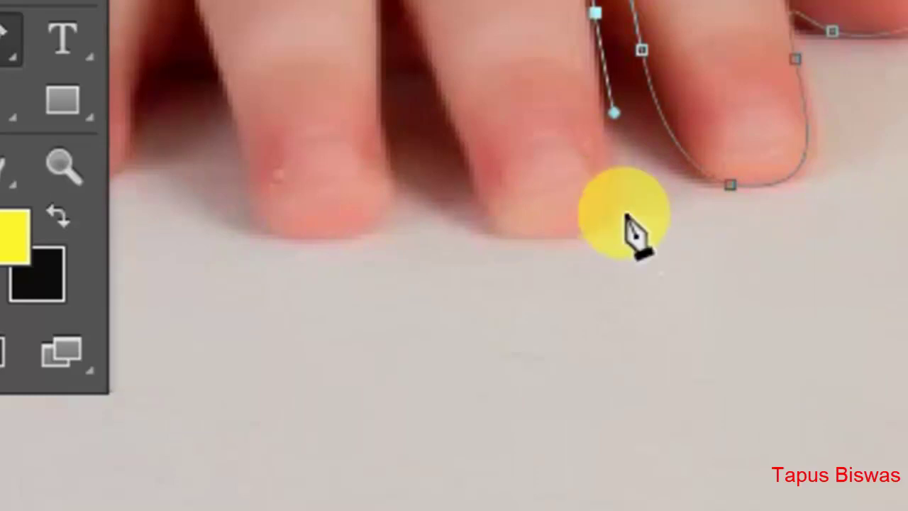
Step: Trace the third finger from the hand's outer side with curved anchors around its tip, through the gap and onto the second finger
{"action": "left_click", "coordinate": [607, 215]}
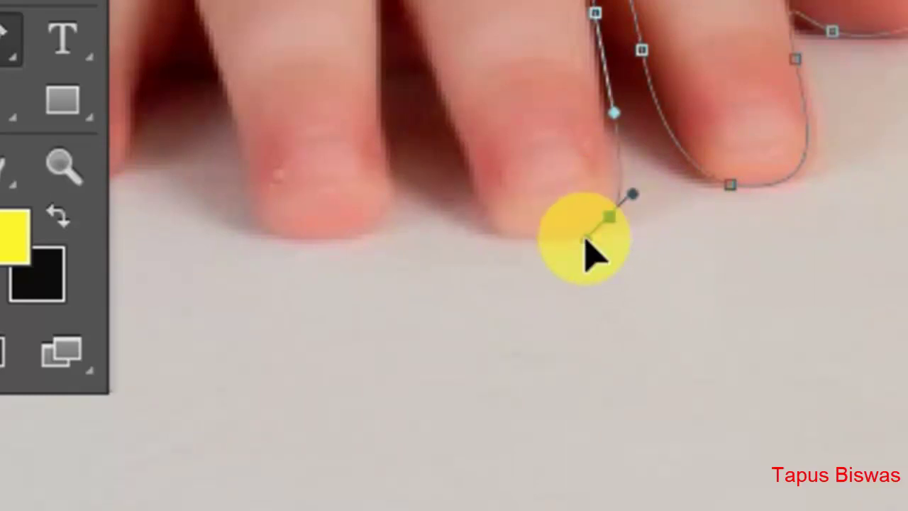
{"action": "left_click_drag", "start_coordinate": [515, 262], "coordinate": [629, 291]}
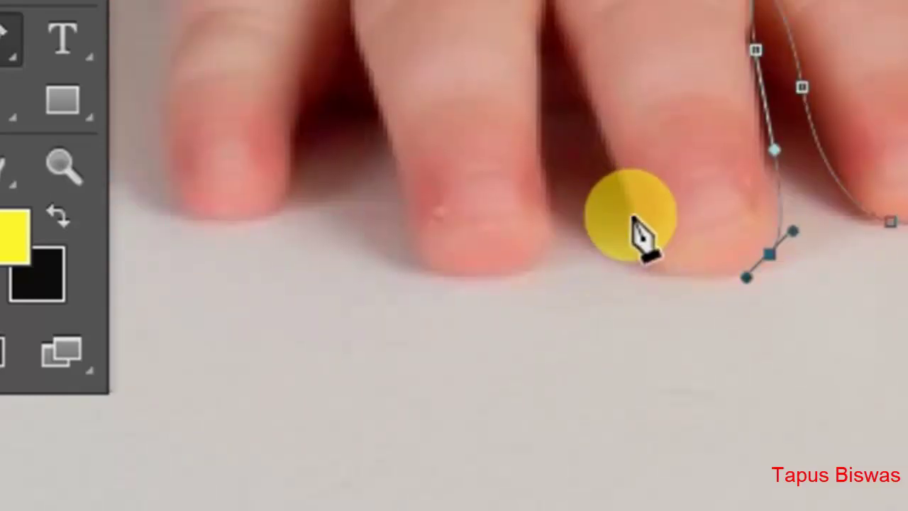
{"action": "left_click", "coordinate": [631, 215]}
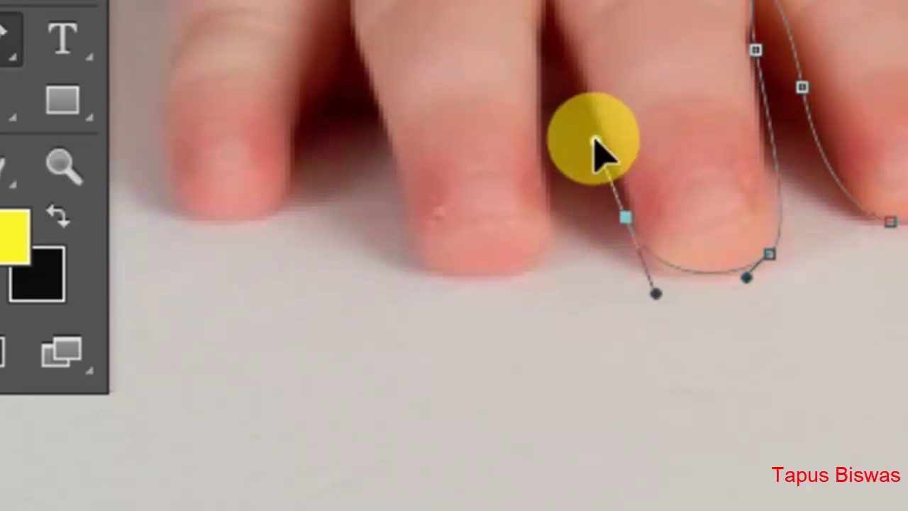
{"action": "left_click", "coordinate": [564, 42]}
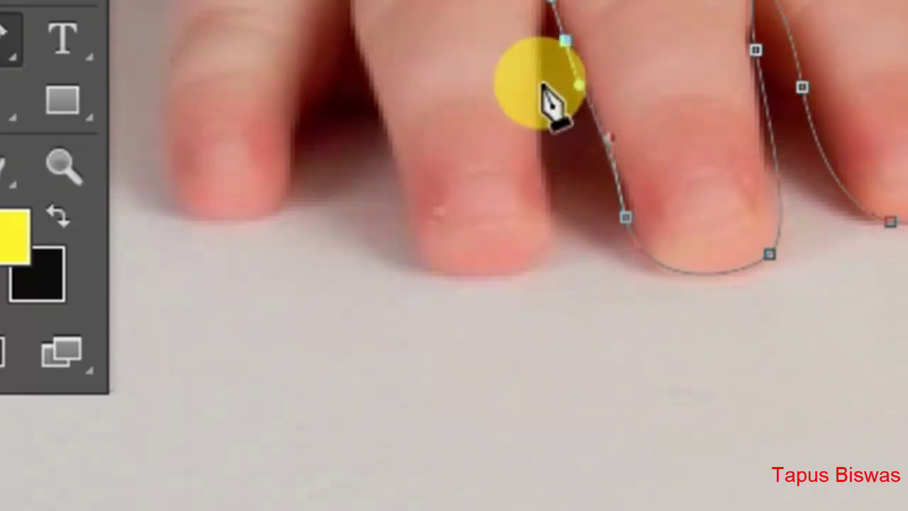
{"action": "left_click_drag", "start_coordinate": [542, 87], "coordinate": [557, 187]}
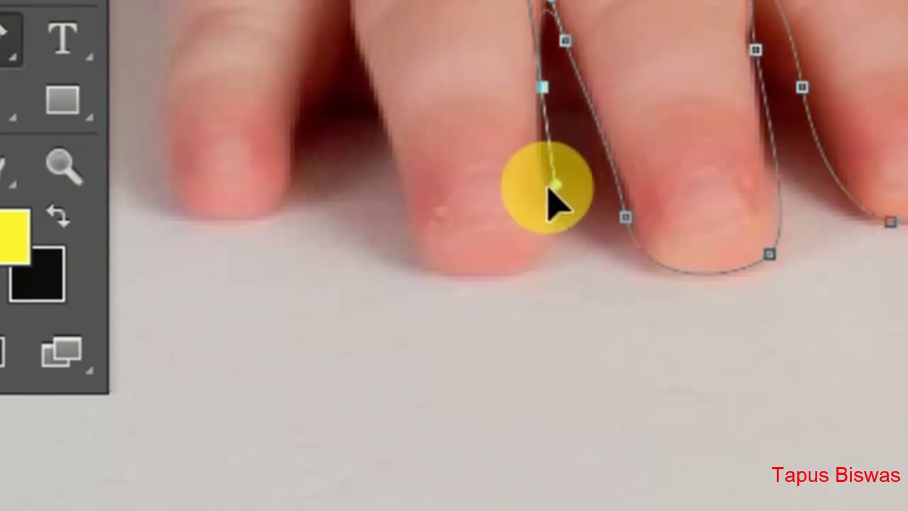
Step: Continue the path around the second finger's tip and up its outer side to the gap beside the outermost finger
{"action": "key", "text": "space"}
{"action": "left_click_drag", "start_coordinate": [574, 277], "coordinate": [650, 129]}
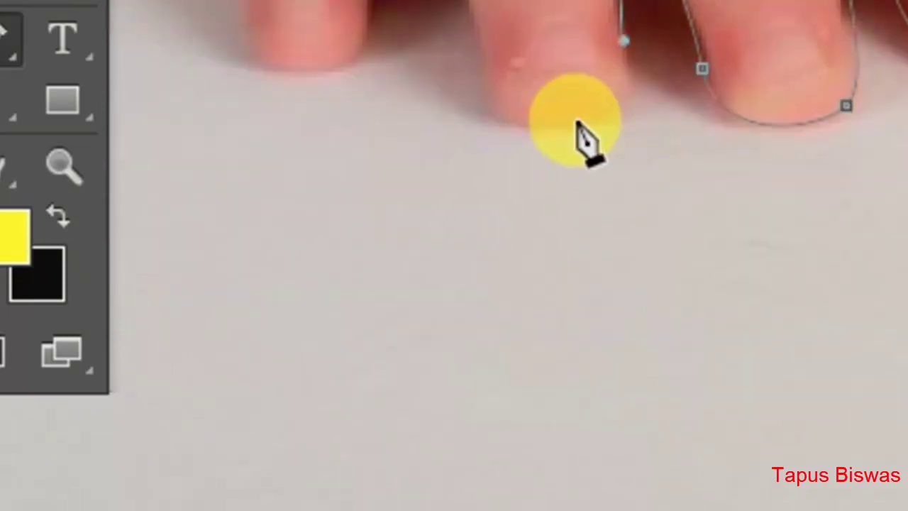
{"action": "left_click", "coordinate": [566, 128]}
{"action": "left_click_drag", "start_coordinate": [529, 132], "coordinate": [483, 126]}
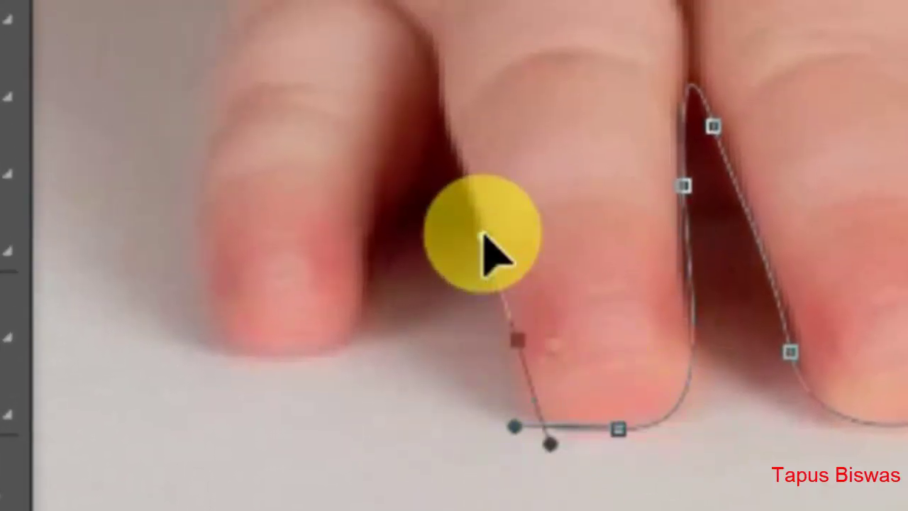
{"action": "left_click_drag", "start_coordinate": [445, 116], "coordinate": [444, 69]}
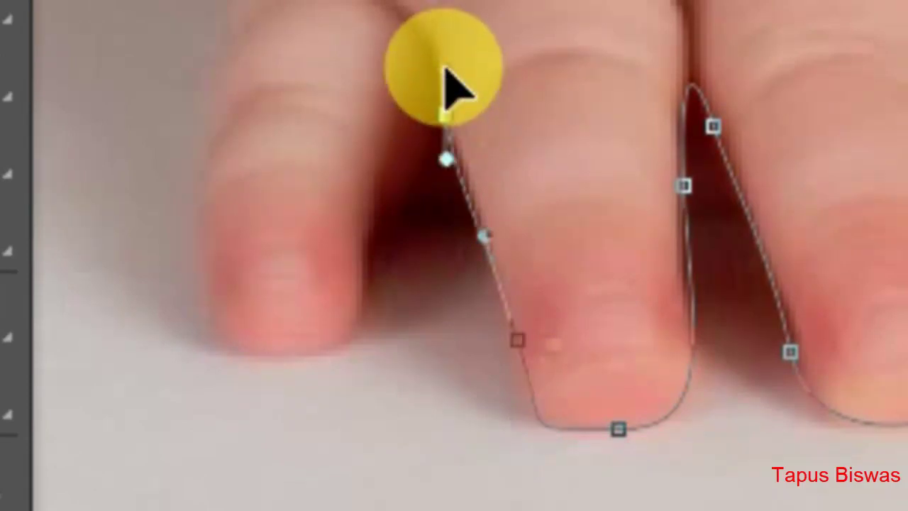
Step: Curve the path across the gap and down the outermost finger's inner side to an anchor on its tip
{"action": "left_click_drag", "start_coordinate": [387, 204], "coordinate": [367, 312]}
{"action": "key", "text": "space"}
{"action": "left_click_drag", "start_coordinate": [370, 388], "coordinate": [536, 436]}
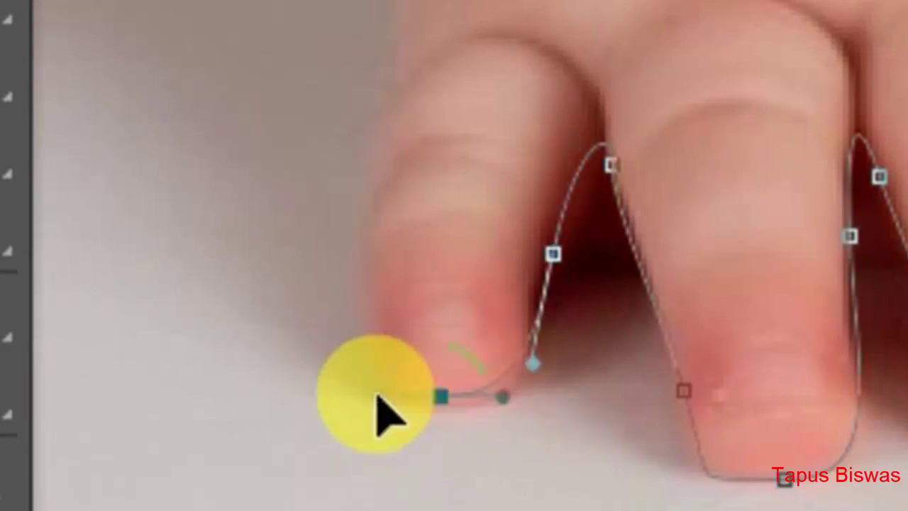
Step: Trace the outermost finger's outer edge and the hand up to the wrist, and close the path at its starting anchor
{"action": "key", "text": "space"}
{"action": "left_click_drag", "start_coordinate": [423, 186], "coordinate": [574, 416]}
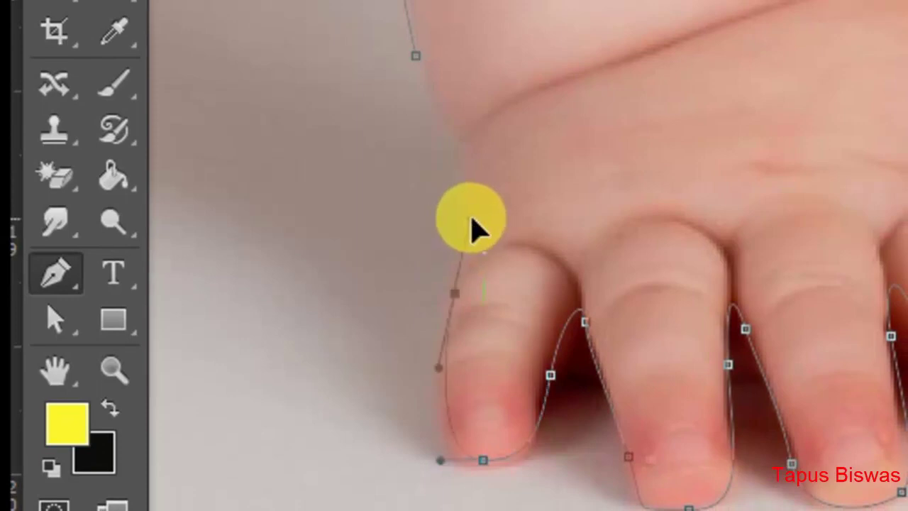
{"action": "left_click_drag", "start_coordinate": [474, 223], "coordinate": [476, 212]}
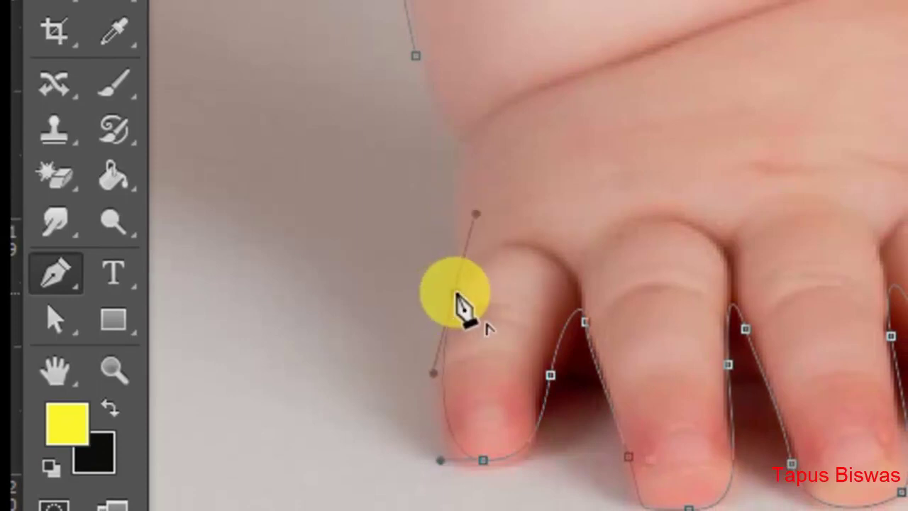
{"action": "left_click", "coordinate": [455, 293], "text": "alt"}
{"action": "key", "text": "space"}
{"action": "left_click_drag", "start_coordinate": [573, 274], "coordinate": [614, 295]}
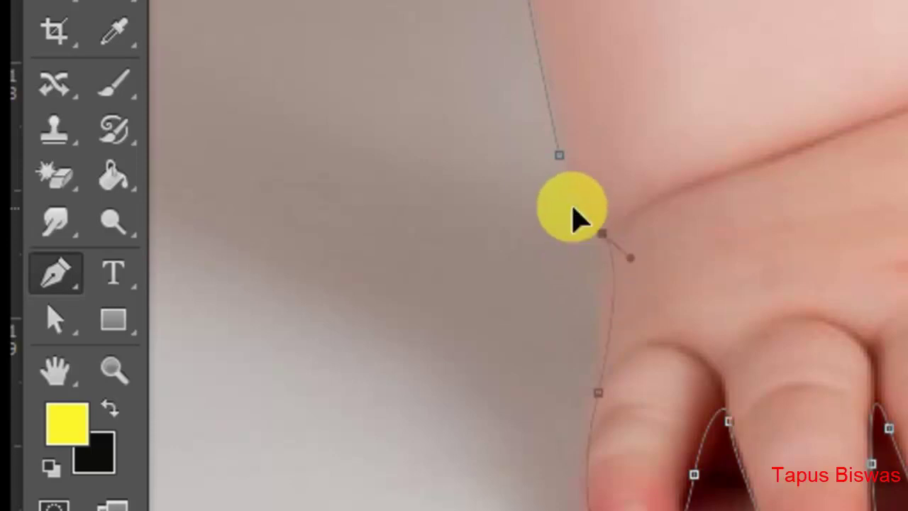
{"action": "left_click", "coordinate": [556, 159]}
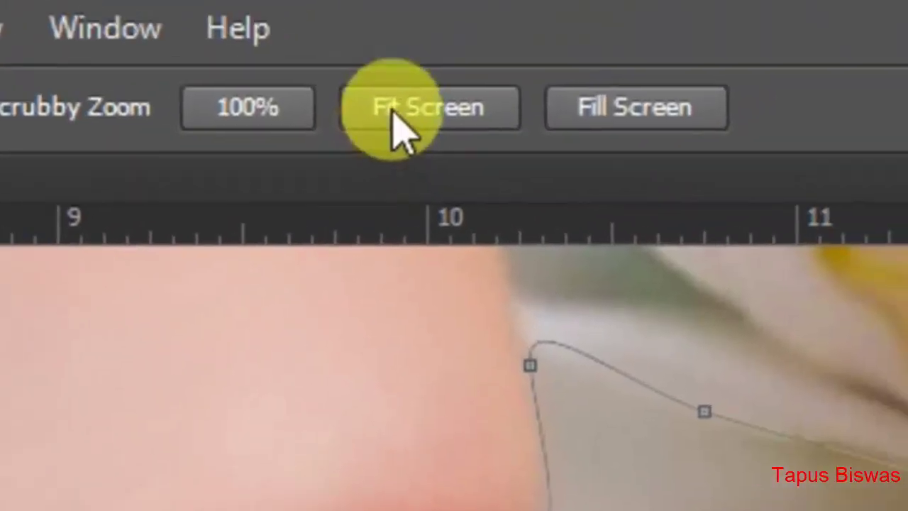
Step: Fit the whole photo on screen and turn the closed path into a new anti-aliased selection with a 0-pixel feather radius
{"action": "left_click", "coordinate": [371, 121]}
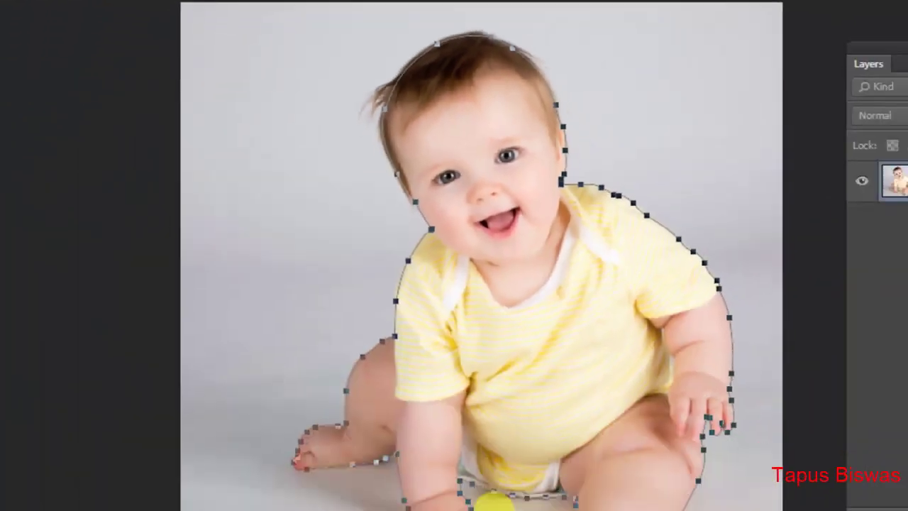
{"action": "left_click", "coordinate": [425, 474], "text": "alt"}
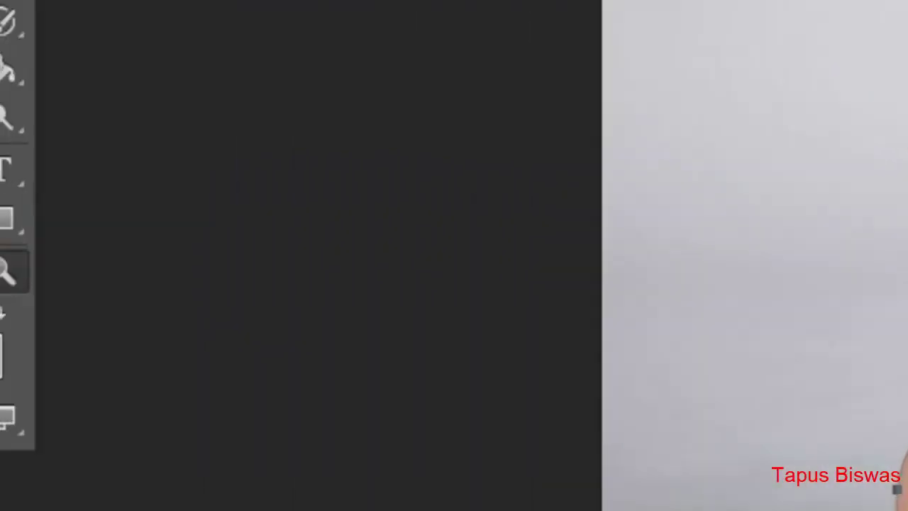
{"action": "left_click", "coordinate": [132, 138]}
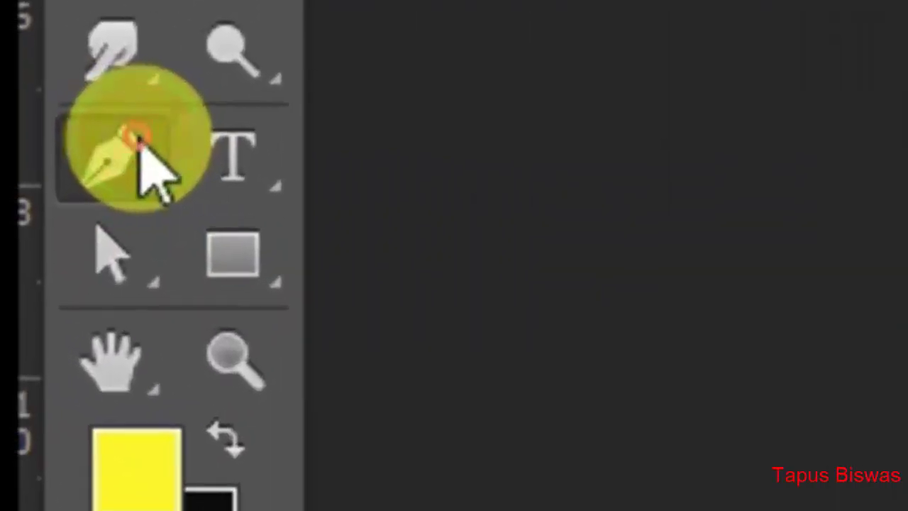
{"action": "left_click", "coordinate": [304, 152]}
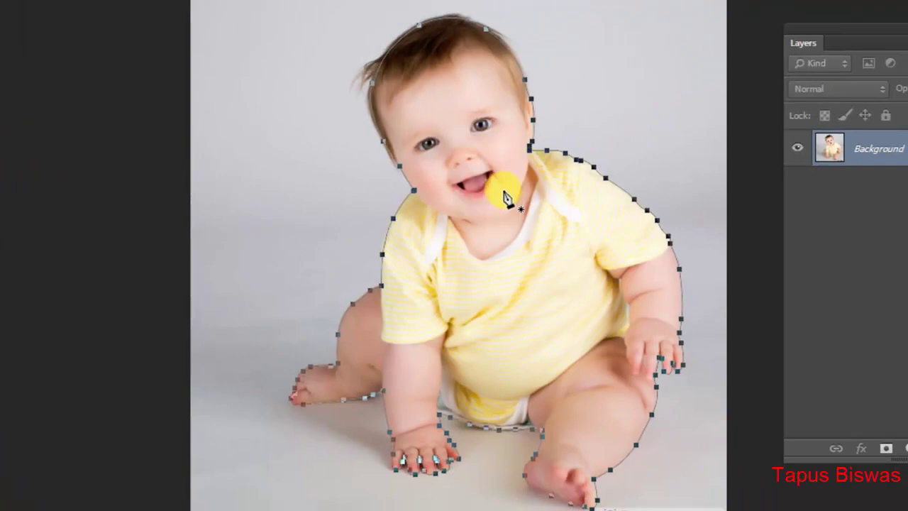
{"action": "right_click", "coordinate": [505, 196]}
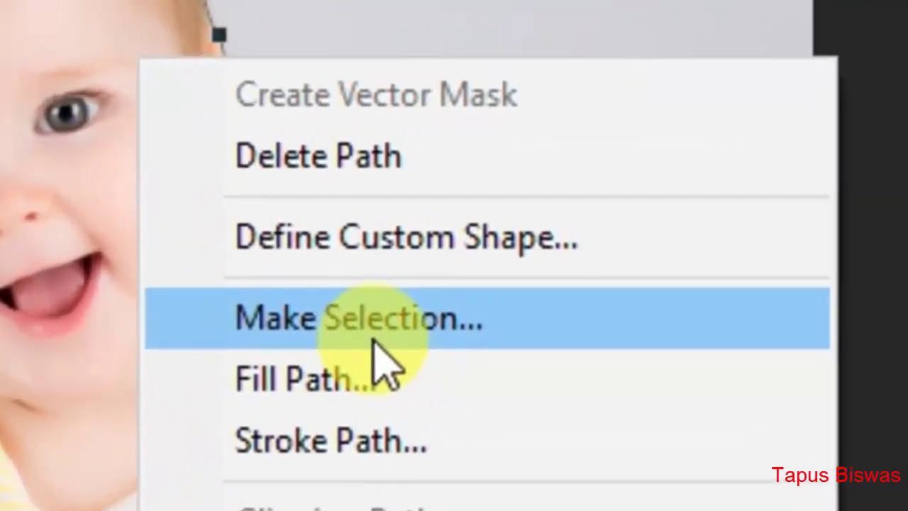
{"action": "left_click", "coordinate": [408, 326]}
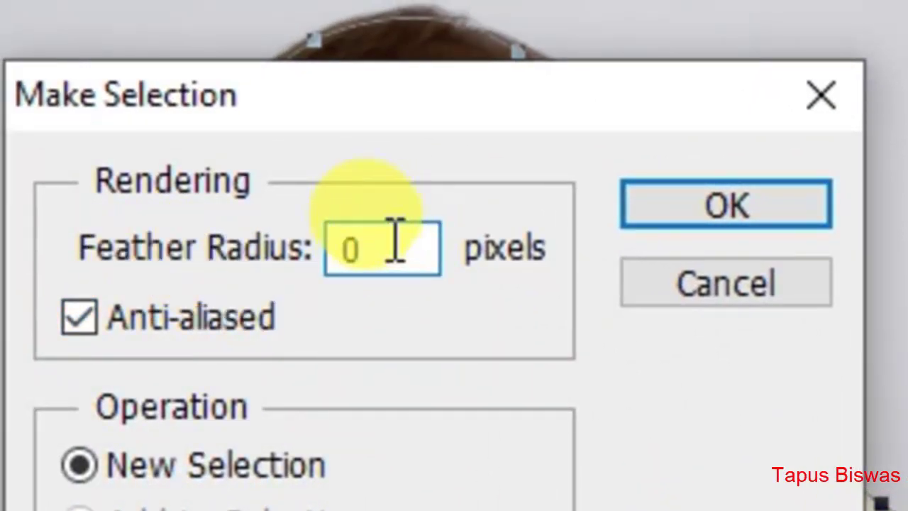
{"action": "left_click", "coordinate": [770, 205]}
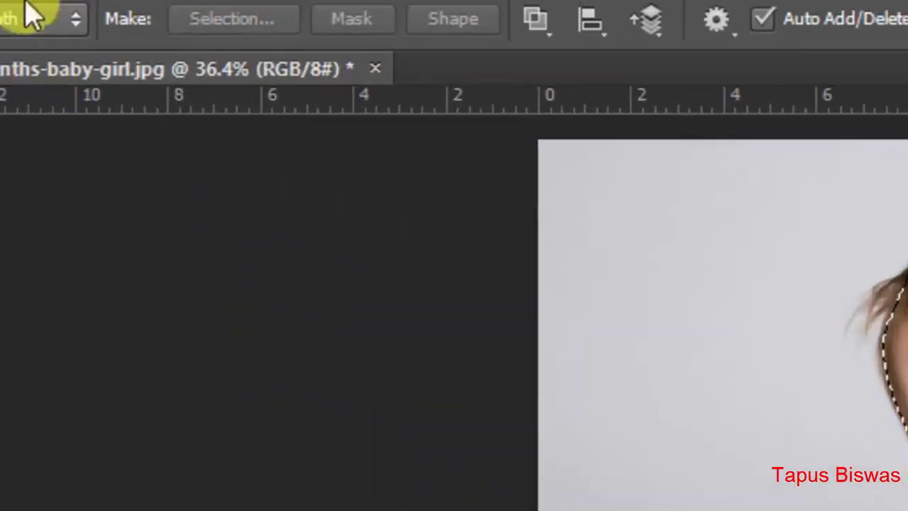
Step: Copy the selected baby and open the 5058733-images-of-scenery picture from Tuturial Photoshop > Picture > Walpaper on drive F
{"action": "left_click", "coordinate": [107, 32]}
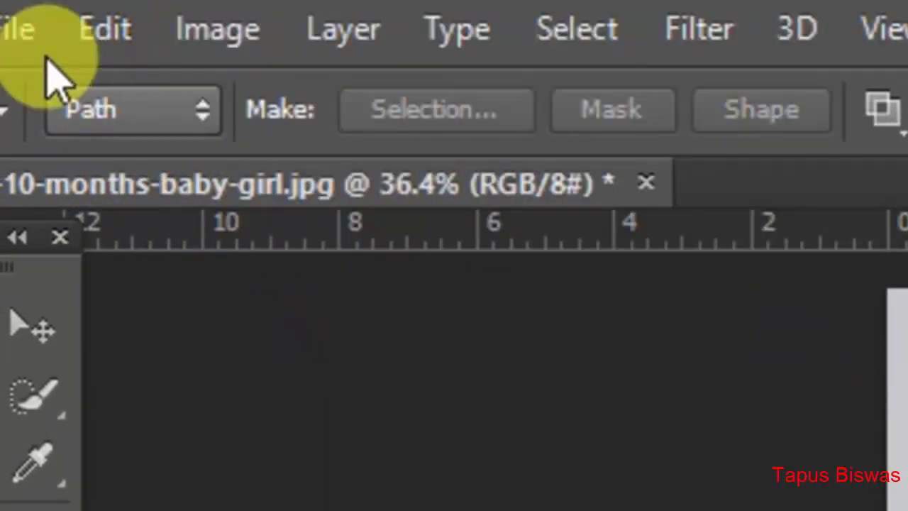
{"action": "left_click", "coordinate": [21, 28]}
{"action": "left_click", "coordinate": [64, 142]}
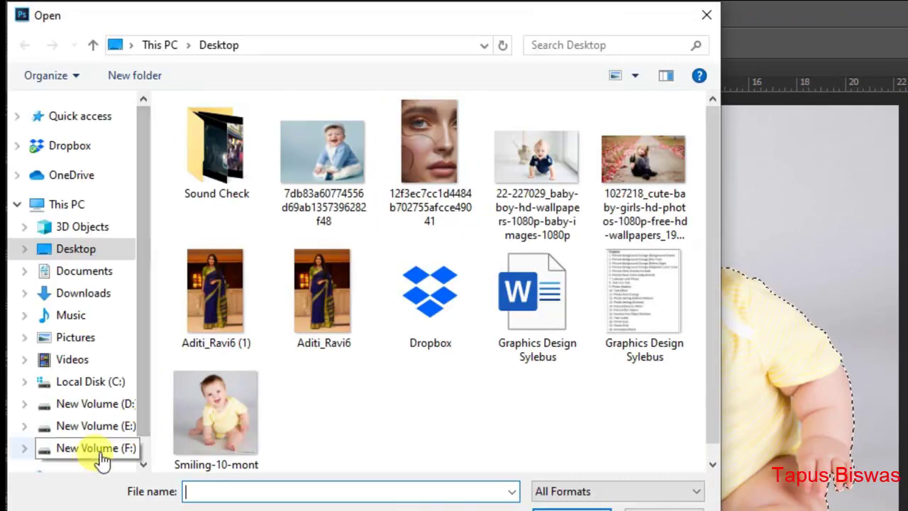
{"action": "left_click", "coordinate": [96, 448]}
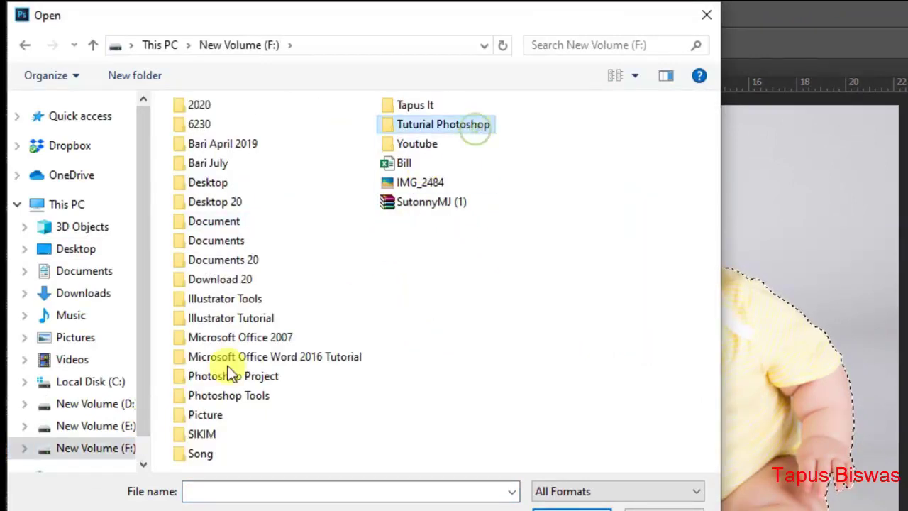
{"action": "double_click", "coordinate": [232, 206]}
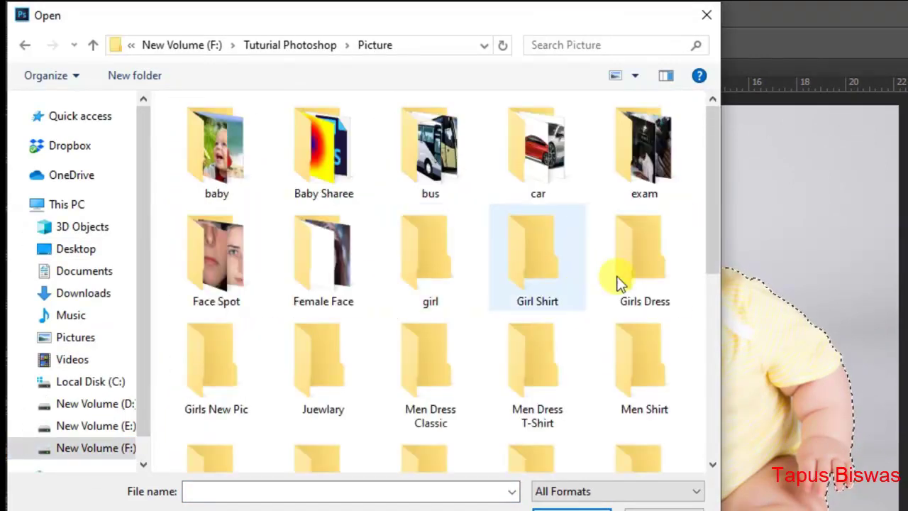
{"action": "scroll", "coordinate": [481, 433], "scroll_direction": "down", "scroll_amount": 2}
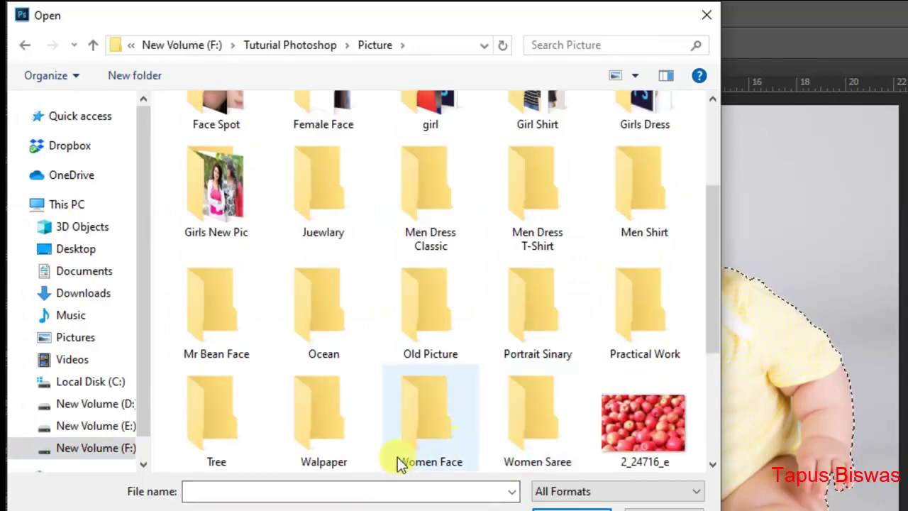
{"action": "double_click", "coordinate": [360, 438]}
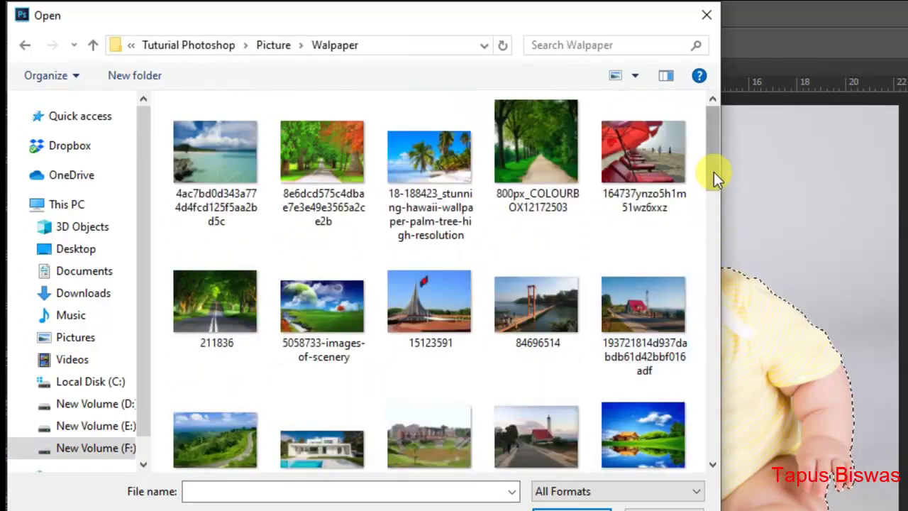
{"action": "left_click_drag", "start_coordinate": [717, 162], "coordinate": [723, 185]}
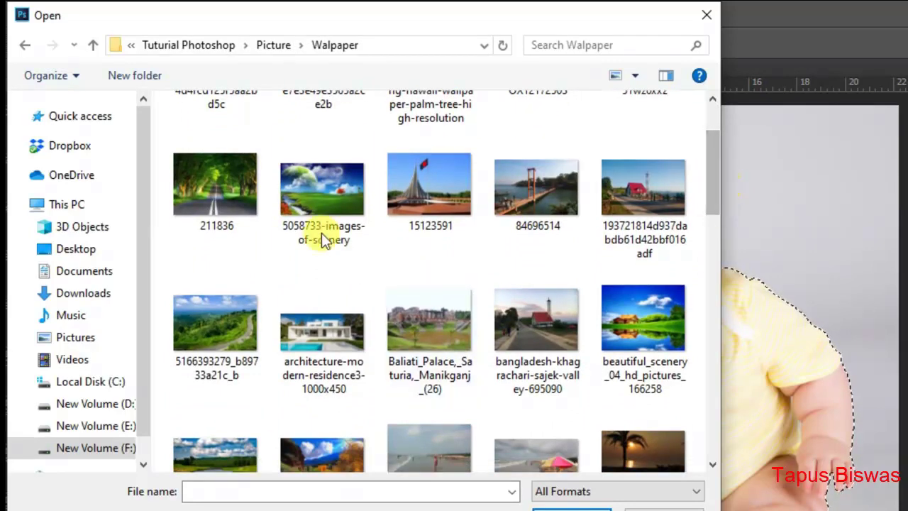
{"action": "left_click", "coordinate": [361, 191]}
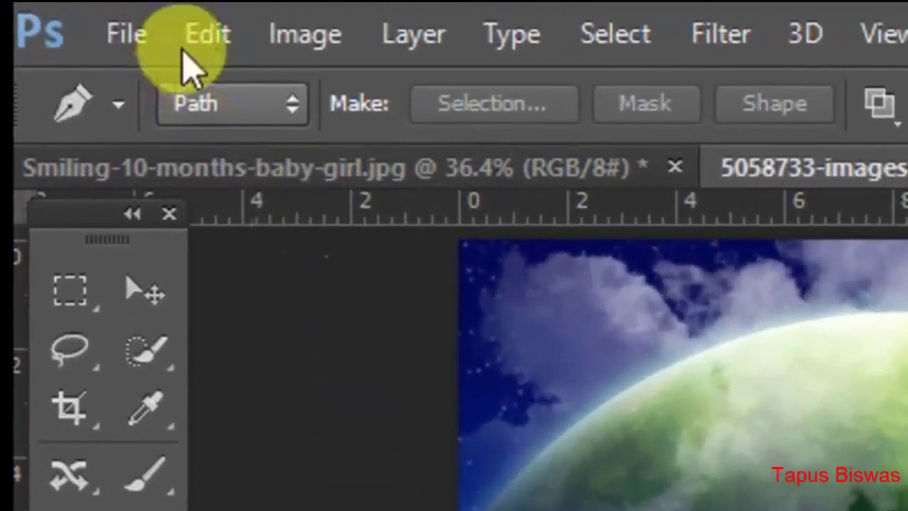
Step: Paste the copied baby into the scenery picture and move it right, onto the grass in front of the orange tree
{"action": "left_click", "coordinate": [204, 39]}
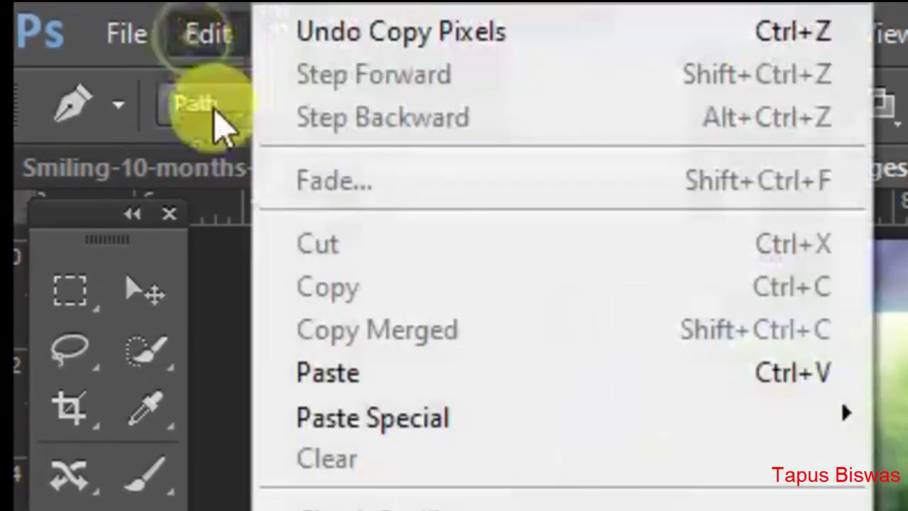
{"action": "left_click", "coordinate": [340, 371]}
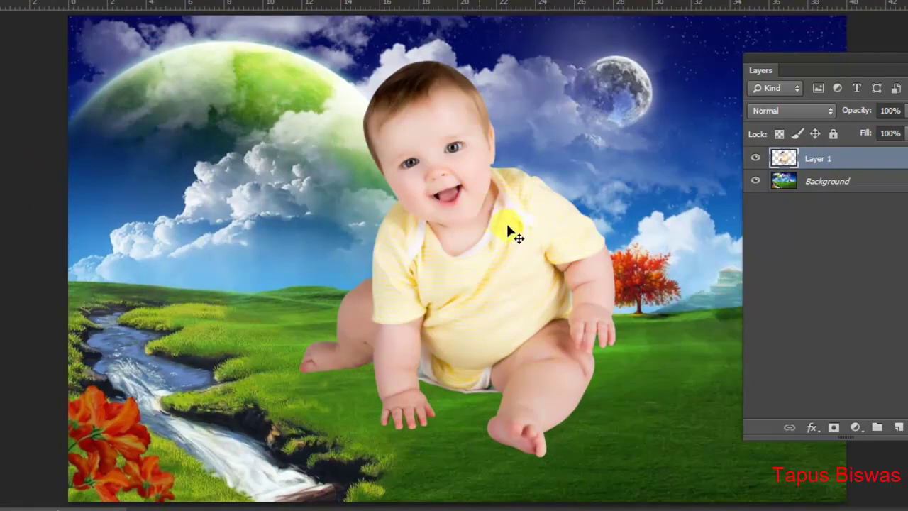
{"action": "left_click_drag", "start_coordinate": [508, 226], "coordinate": [532, 231]}
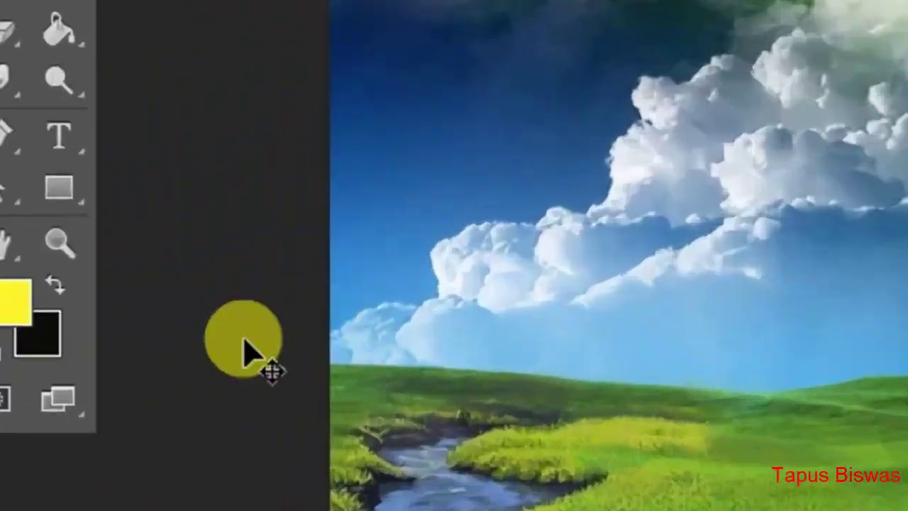
{"action": "left_click", "coordinate": [61, 244]}
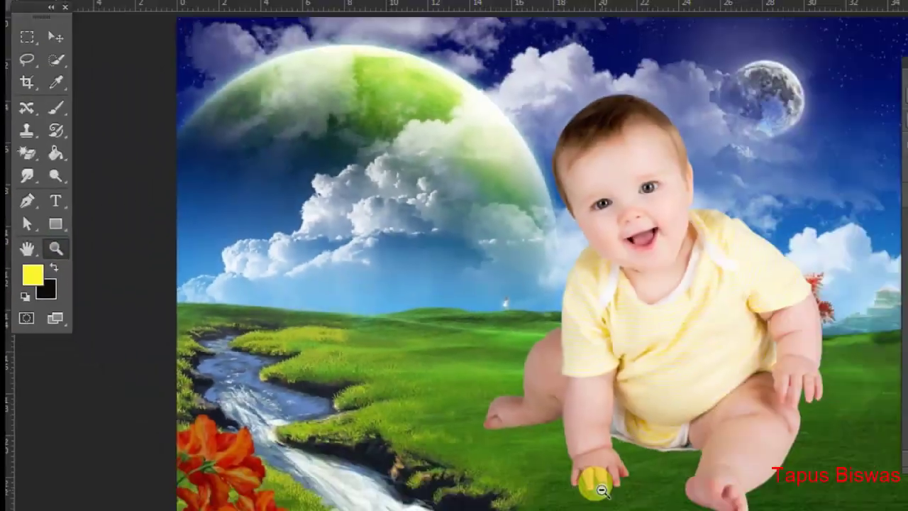
{"action": "left_click", "coordinate": [601, 490]}
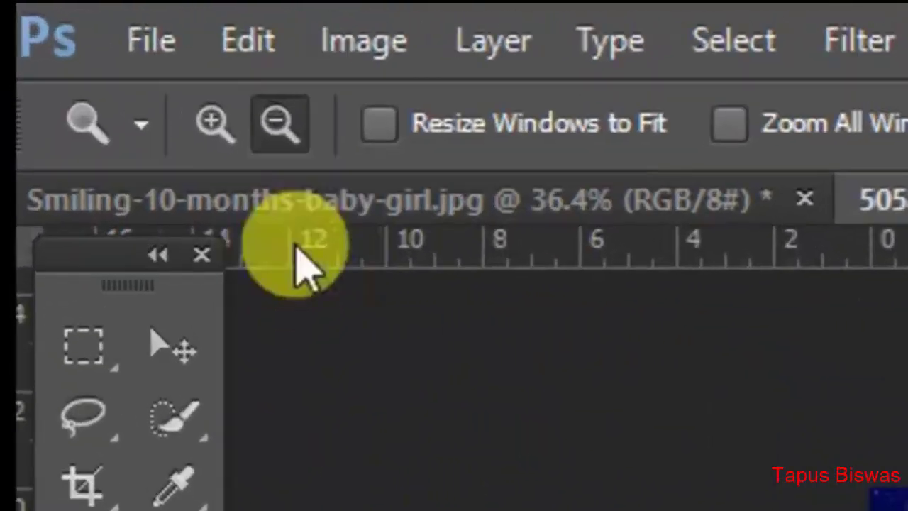
{"action": "left_click", "coordinate": [56, 30]}
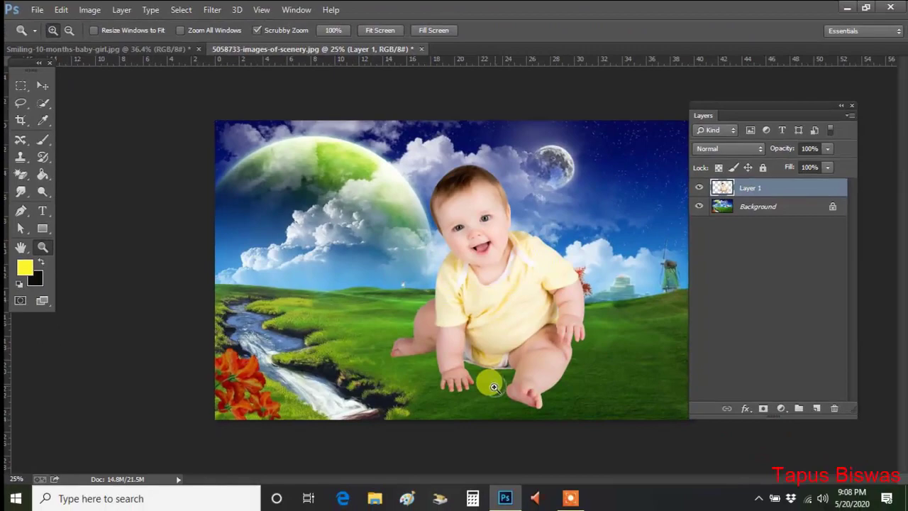
{"action": "left_click", "coordinate": [455, 398]}
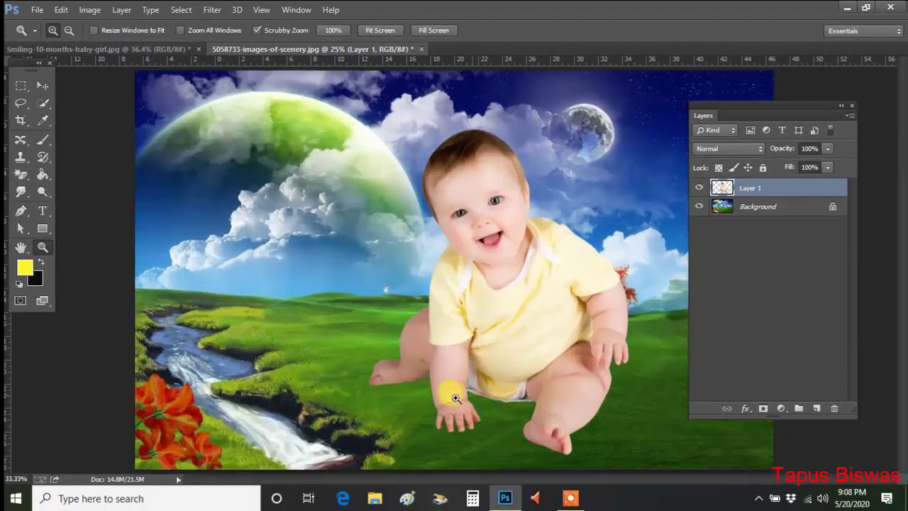
Step: Examine the pasted baby's cut-out edges around the hands, feet, head and shirt against the scenery
{"action": "left_click", "coordinate": [460, 440]}
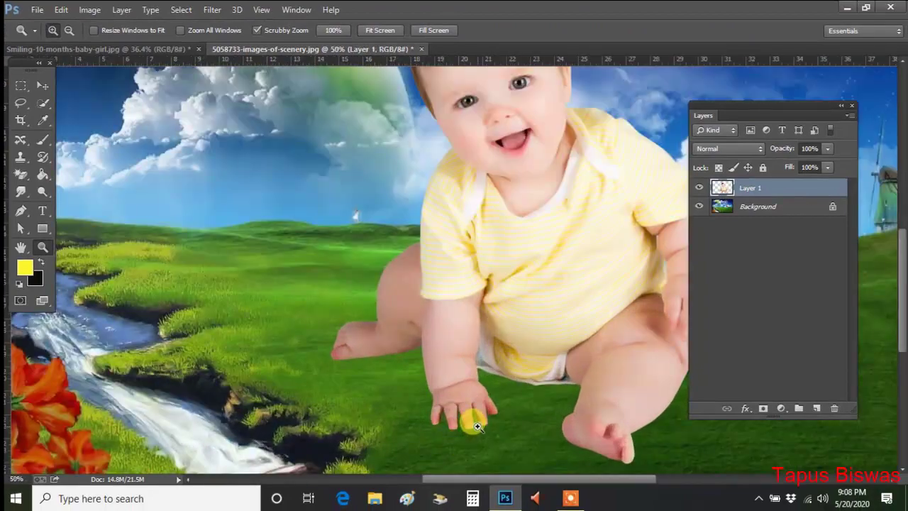
{"action": "left_click", "coordinate": [471, 422]}
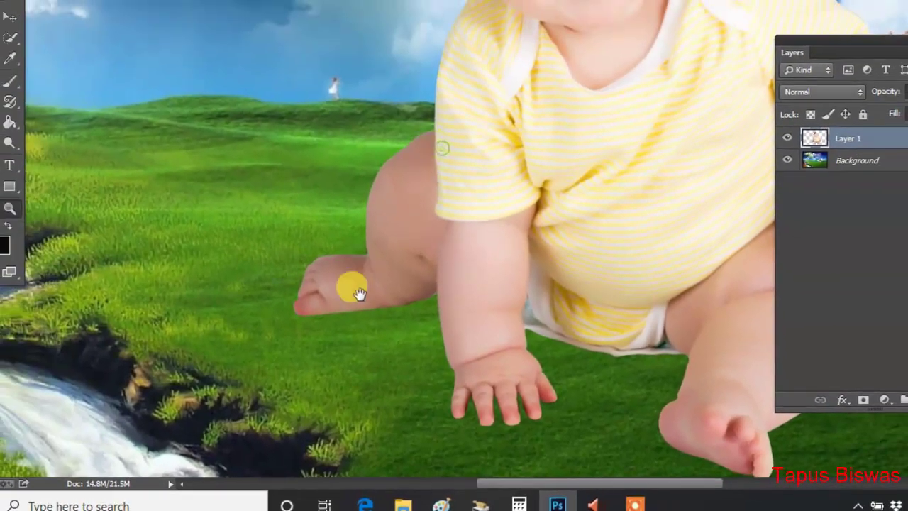
{"action": "left_click_drag", "start_coordinate": [360, 293], "coordinate": [301, 386]}
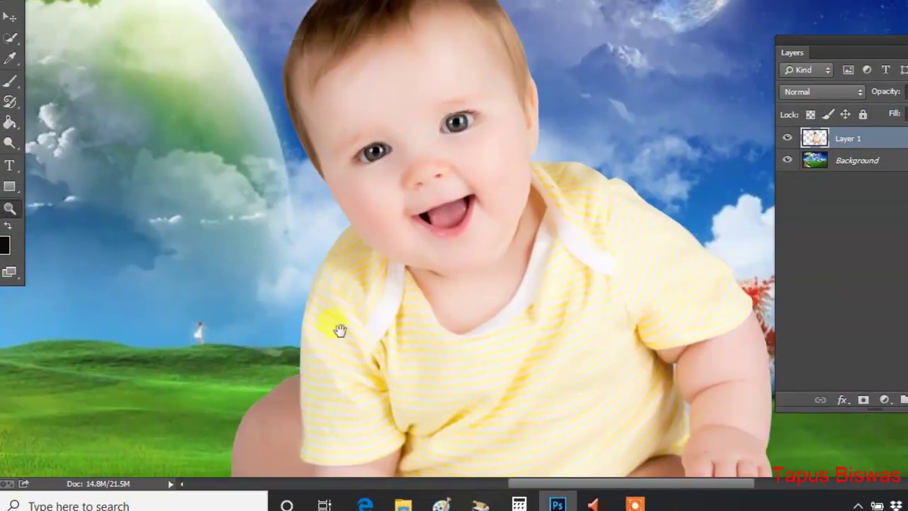
{"action": "left_click_drag", "start_coordinate": [340, 331], "coordinate": [330, 352]}
{"action": "left_click_drag", "start_coordinate": [346, 305], "coordinate": [270, 178]}
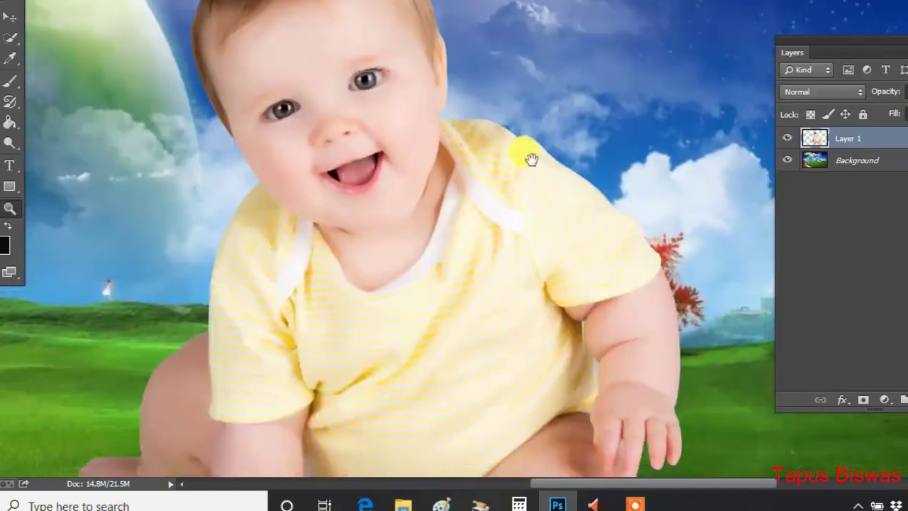
{"action": "left_click_drag", "start_coordinate": [535, 199], "coordinate": [542, 60]}
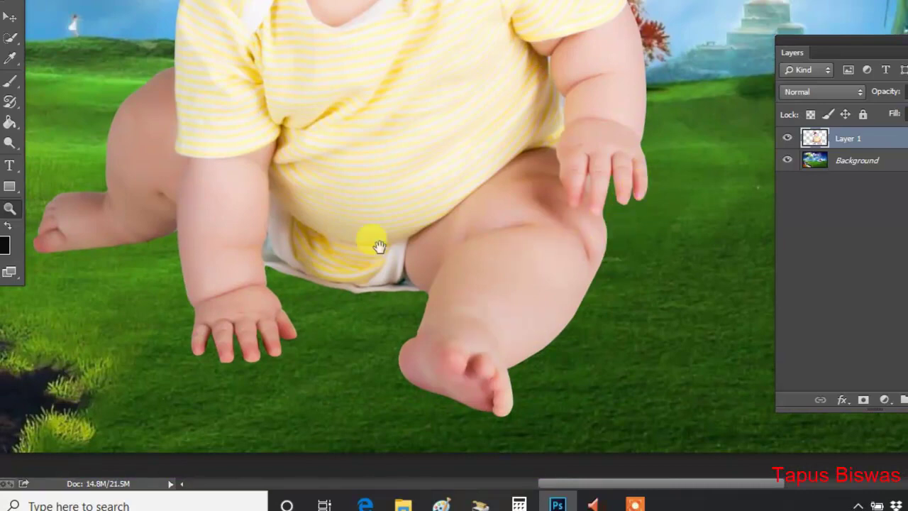
{"action": "left_click_drag", "start_coordinate": [504, 275], "coordinate": [517, 277]}
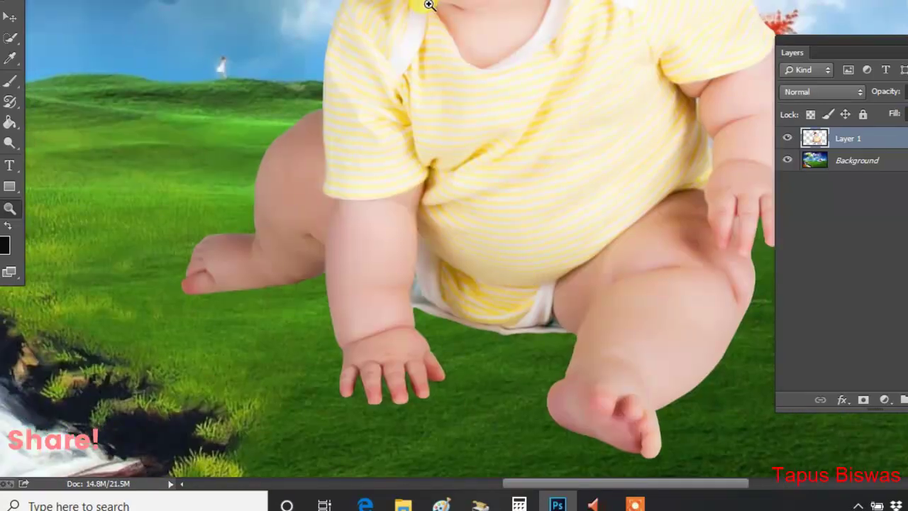
{"action": "key", "text": "ctrl+0"}
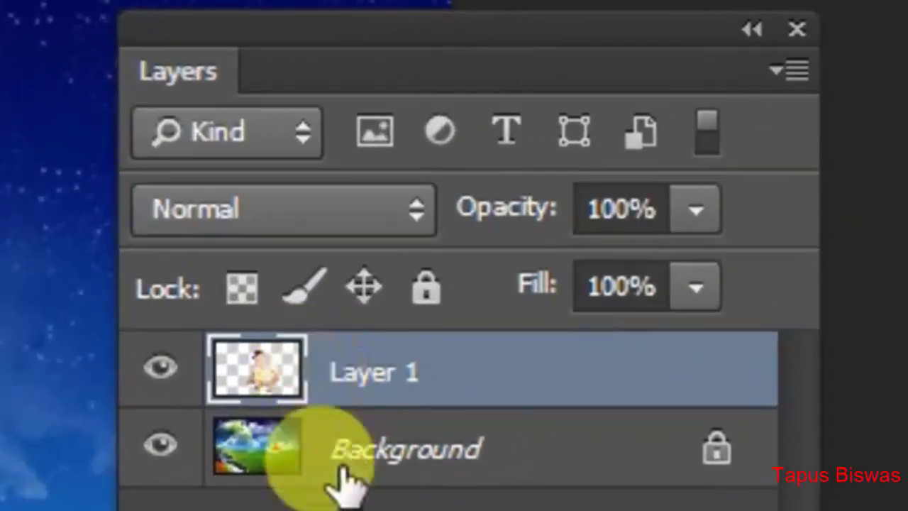
Step: Merge the baby layer and the scenery Background into a single layer
{"action": "left_click", "coordinate": [355, 458]}
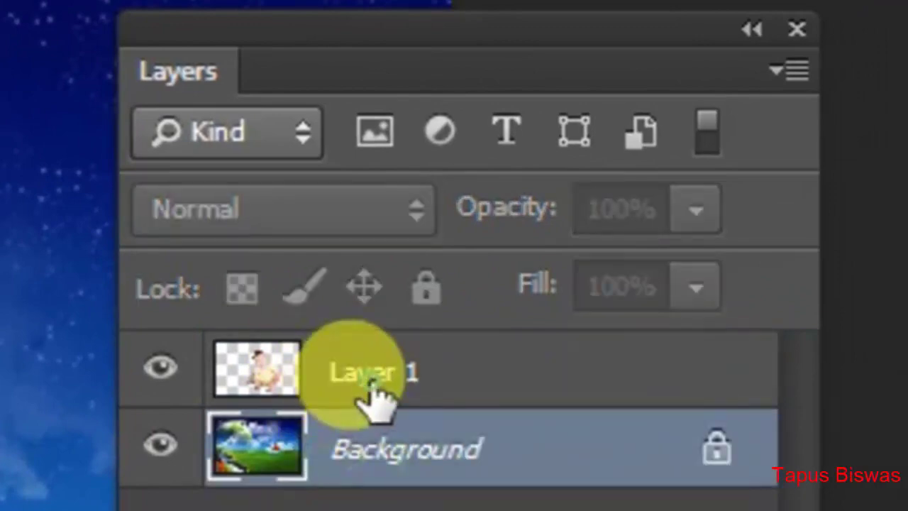
{"action": "left_click", "coordinate": [375, 391]}
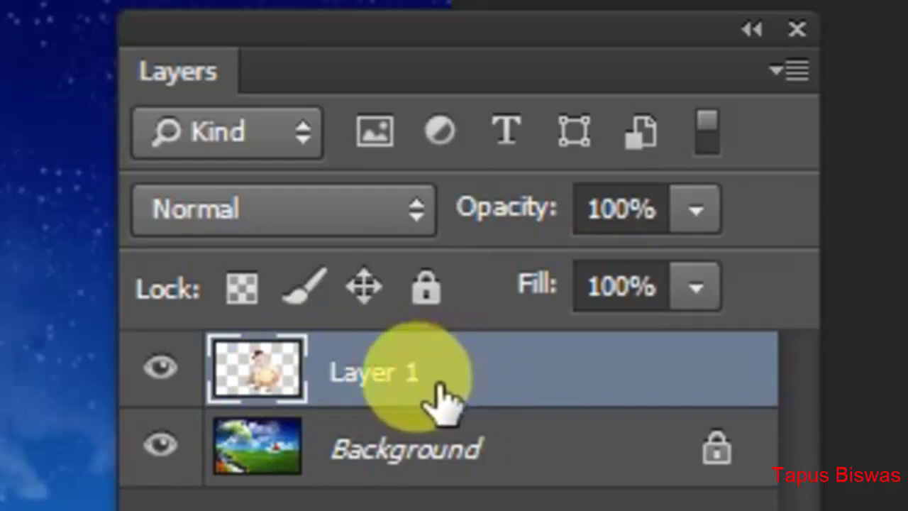
{"action": "left_click", "coordinate": [428, 467], "text": "shift"}
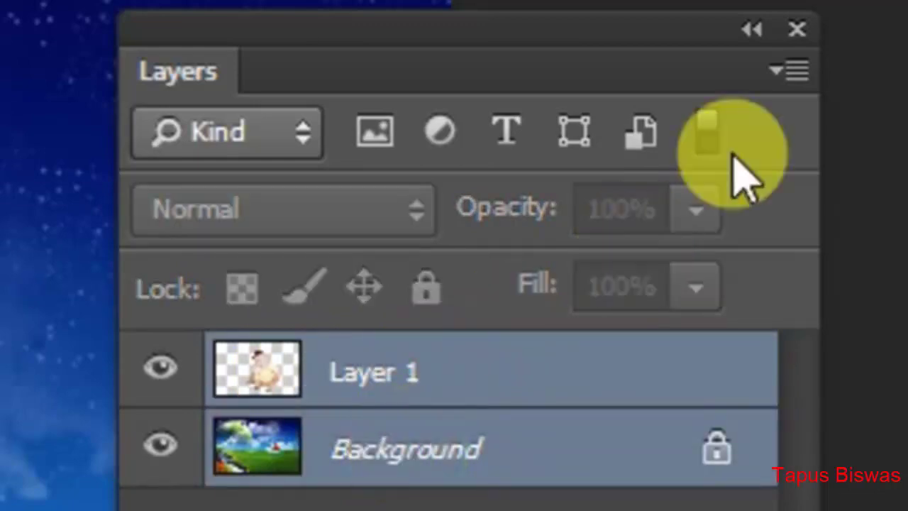
{"action": "left_click", "coordinate": [790, 79]}
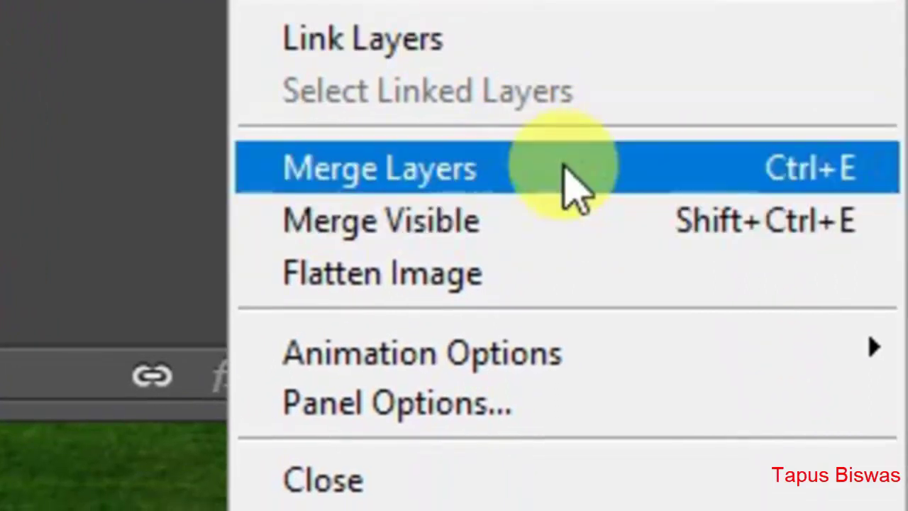
{"action": "left_click", "coordinate": [486, 166]}
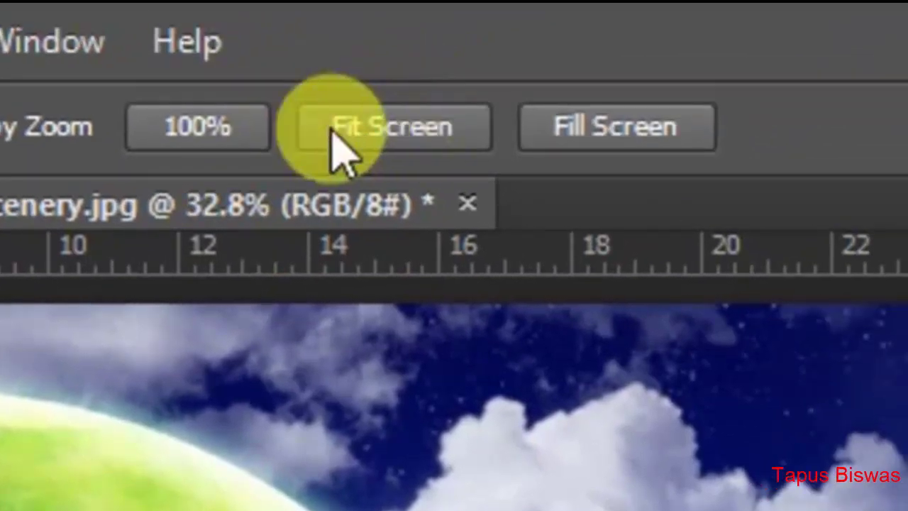
{"action": "left_click", "coordinate": [163, 128]}
{"action": "left_click", "coordinate": [451, 130]}
{"action": "left_click", "coordinate": [605, 135]}
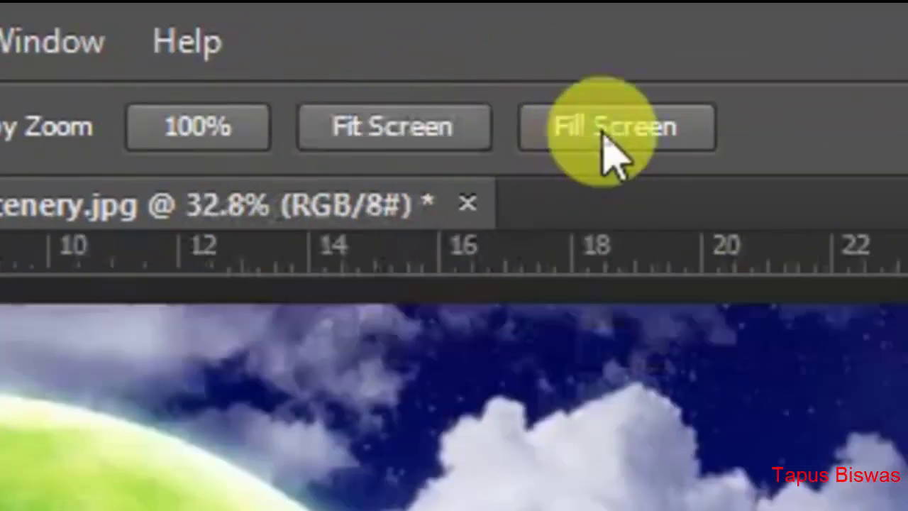
{"action": "left_click", "coordinate": [411, 131]}
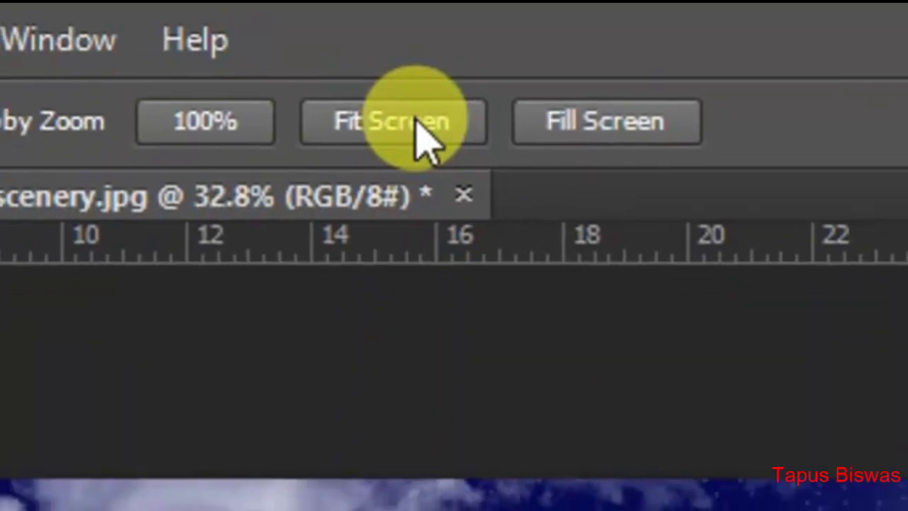
{"action": "left_click", "coordinate": [416, 121]}
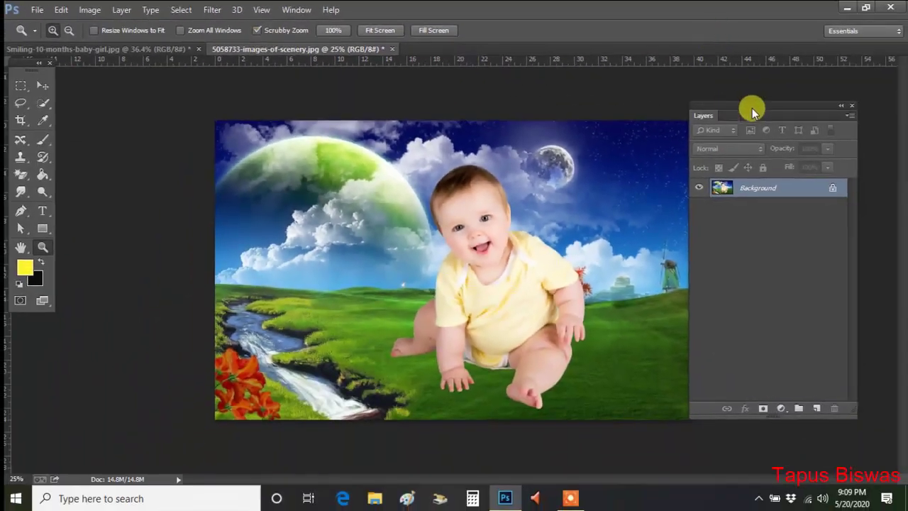
Step: Crop the merged scenery picture to 6 in wide by 4 in high at 300 px/in
{"action": "left_click_drag", "start_coordinate": [753, 108], "coordinate": [803, 114]}
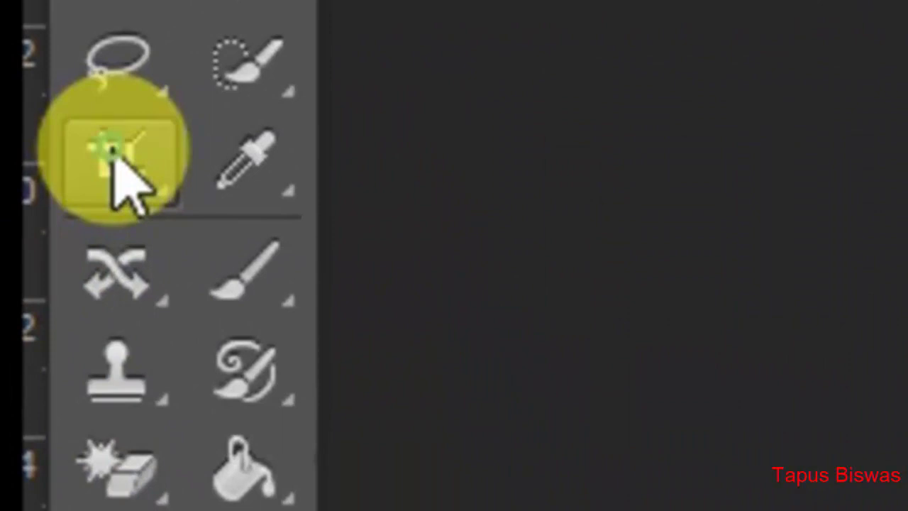
{"action": "left_click", "coordinate": [21, 120]}
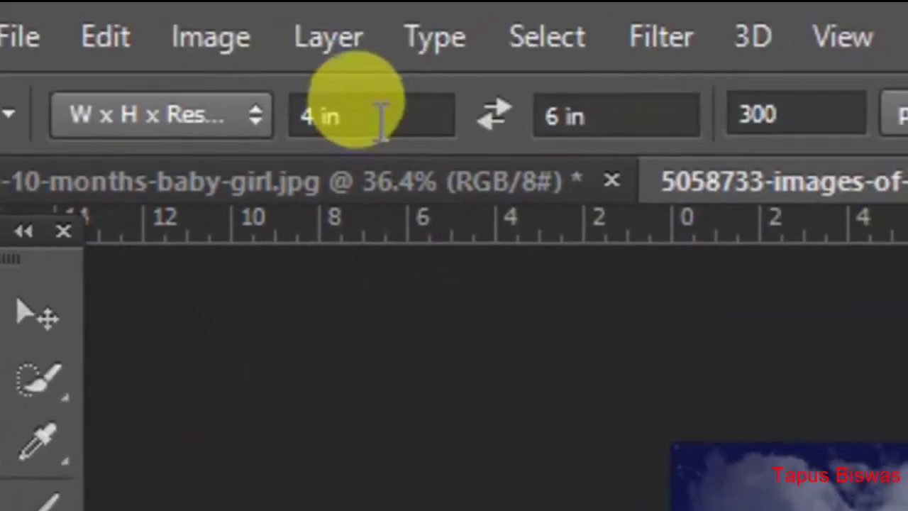
{"action": "left_click", "coordinate": [390, 105]}
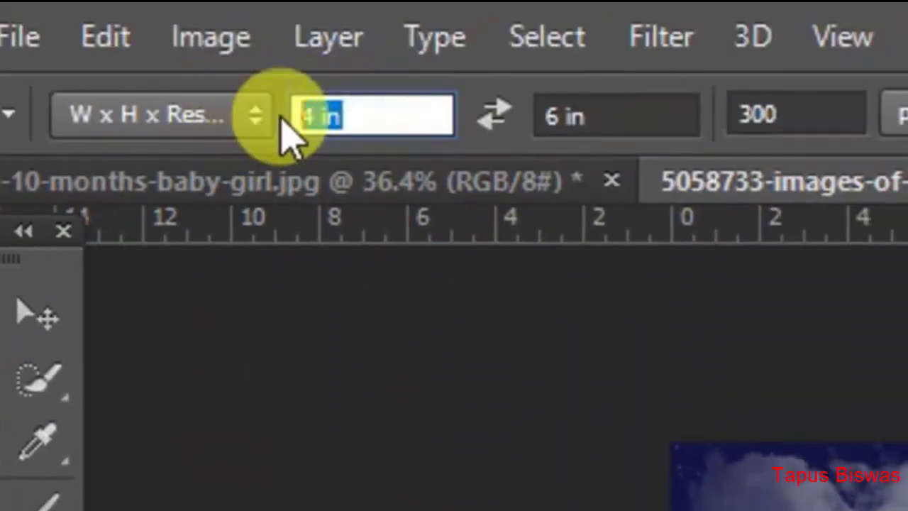
{"action": "type", "text": "6"}
{"action": "left_click", "coordinate": [632, 117]}
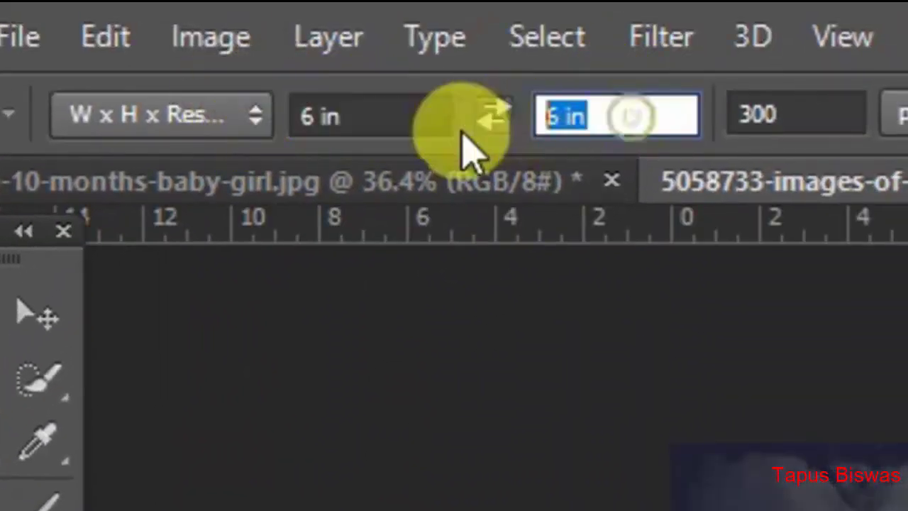
{"action": "type", "text": "4"}
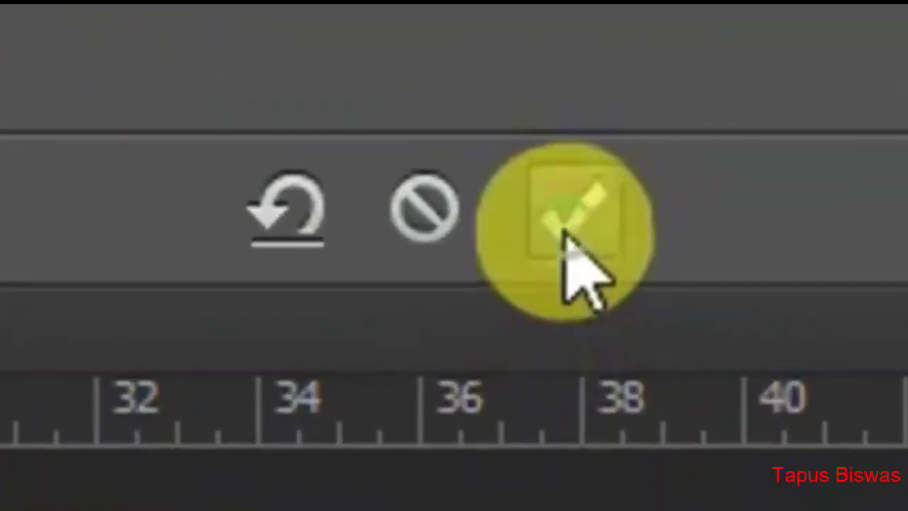
{"action": "left_click", "coordinate": [568, 242]}
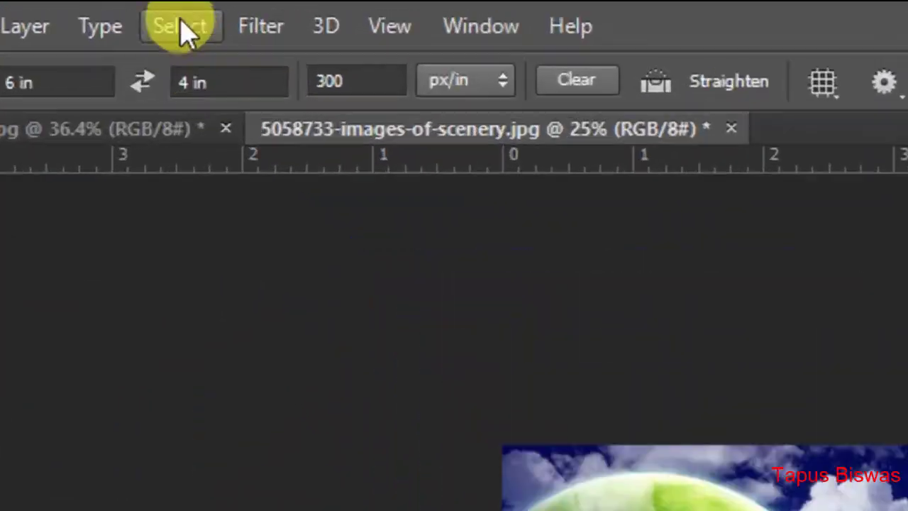
Step: Select the entire cropped scenery picture and copy it
{"action": "left_click", "coordinate": [175, 10]}
{"action": "left_click", "coordinate": [241, 135]}
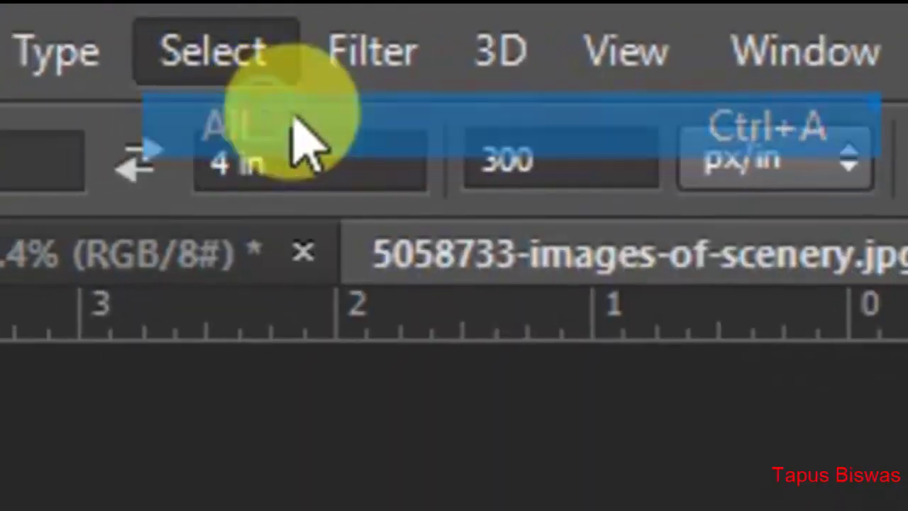
{"action": "left_click", "coordinate": [213, 34]}
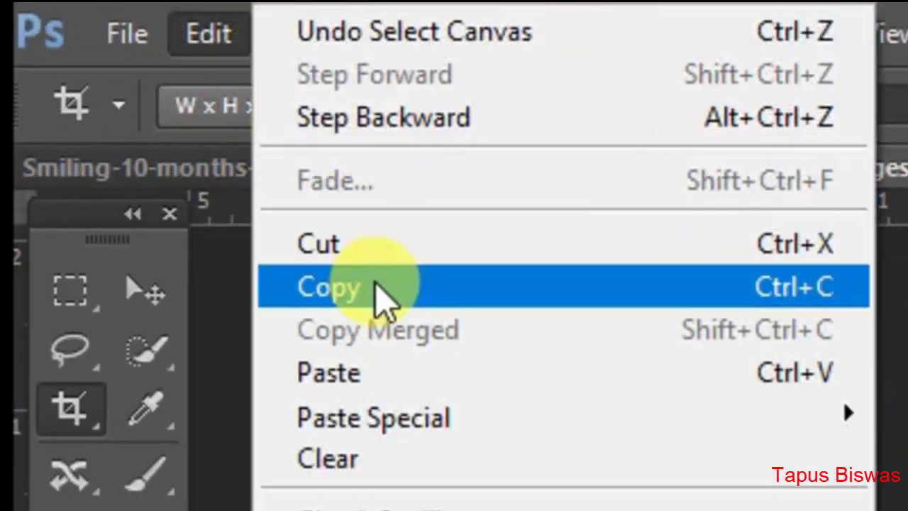
{"action": "left_click", "coordinate": [379, 288]}
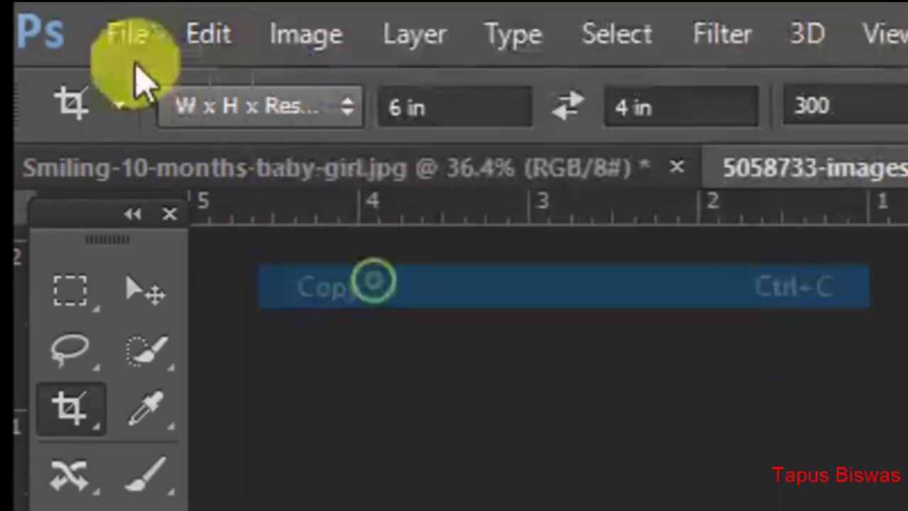
Step: Create a new blank page from a preset, paste the copied picture into it and move it up to the page's top edge
{"action": "left_click", "coordinate": [127, 36]}
{"action": "left_click", "coordinate": [172, 85]}
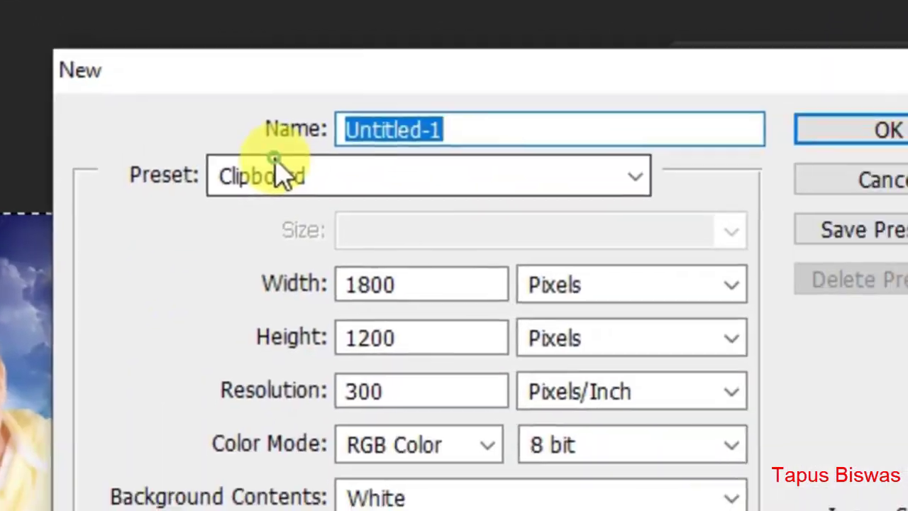
{"action": "left_click", "coordinate": [274, 173]}
{"action": "left_click", "coordinate": [284, 319]}
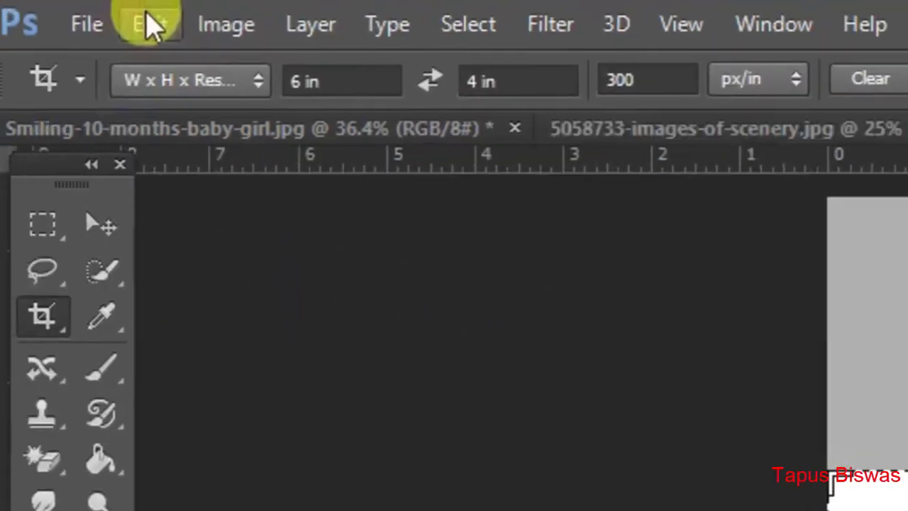
{"action": "left_click", "coordinate": [146, 24]}
{"action": "left_click", "coordinate": [367, 304]}
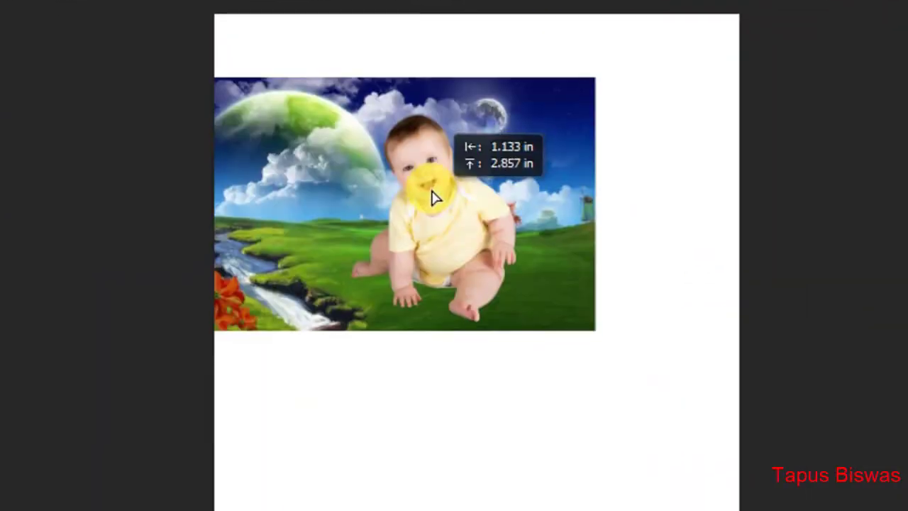
{"action": "left_click_drag", "start_coordinate": [434, 198], "coordinate": [438, 150]}
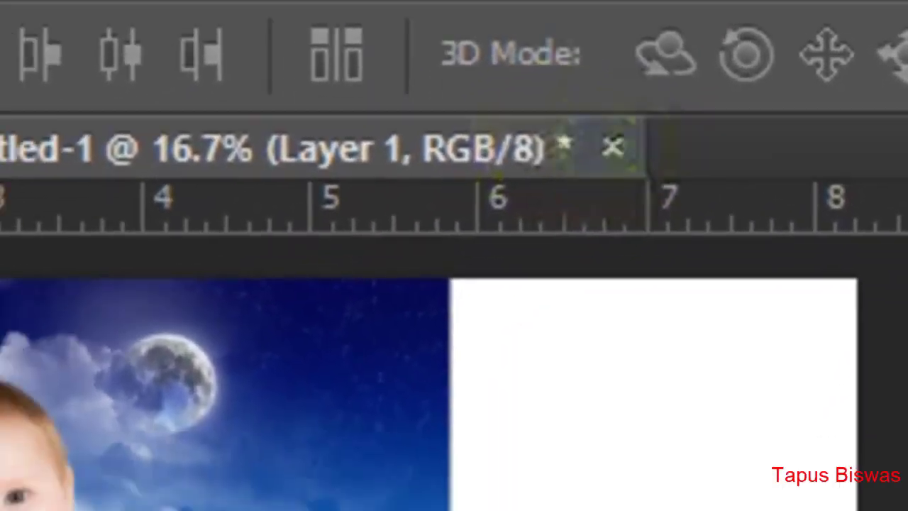
Step: Close the untitled page and the scenery picture to return to the original baby photo
{"action": "left_click", "coordinate": [613, 147]}
{"action": "left_click", "coordinate": [503, 399]}
{"action": "left_click", "coordinate": [420, 157]}
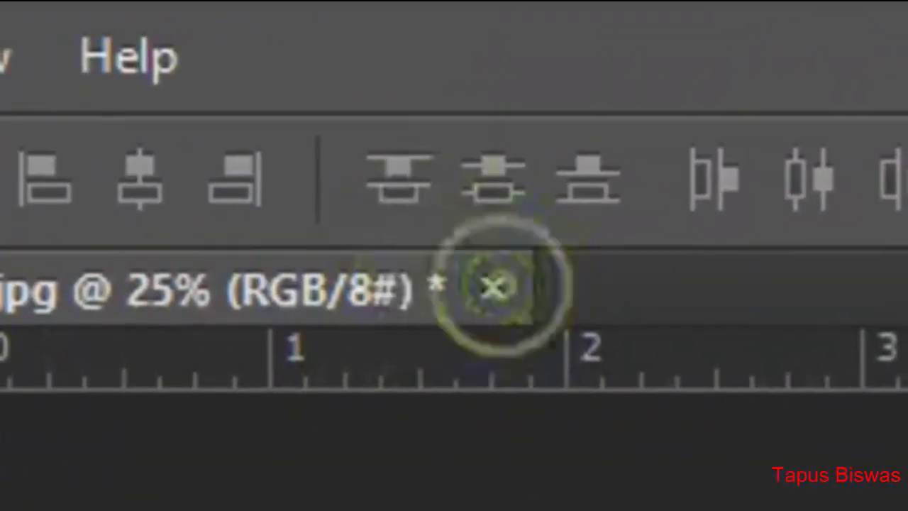
{"action": "left_click", "coordinate": [504, 367]}
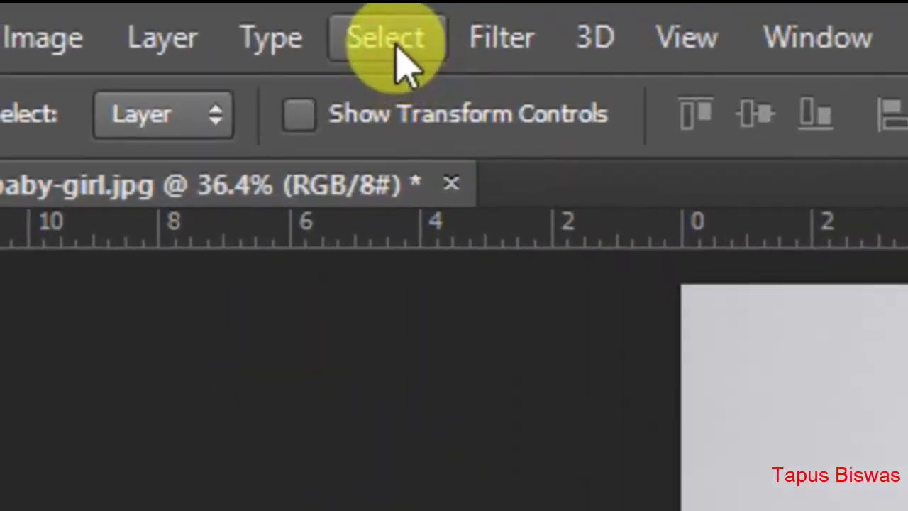
Step: Invert the baby selection in the original photo and convert the locked Background into an editable layer named Layer 0
{"action": "left_click", "coordinate": [394, 39]}
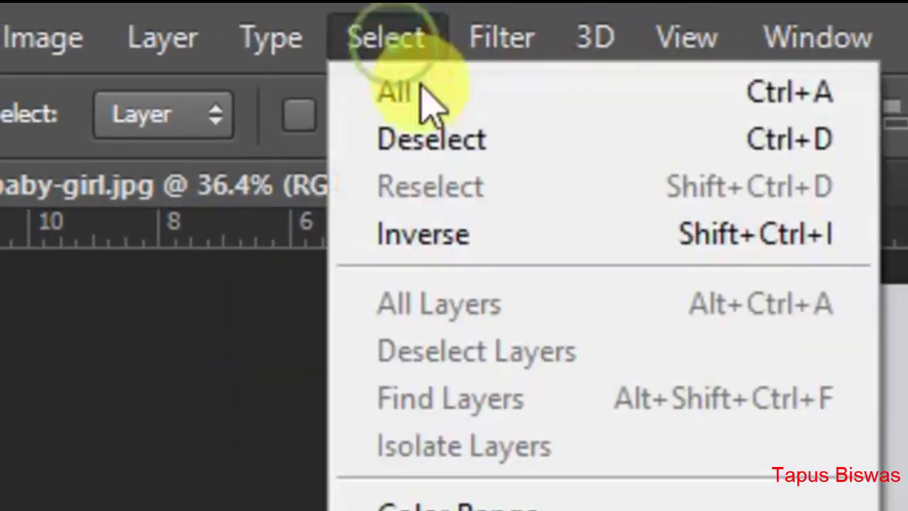
{"action": "left_click", "coordinate": [469, 241]}
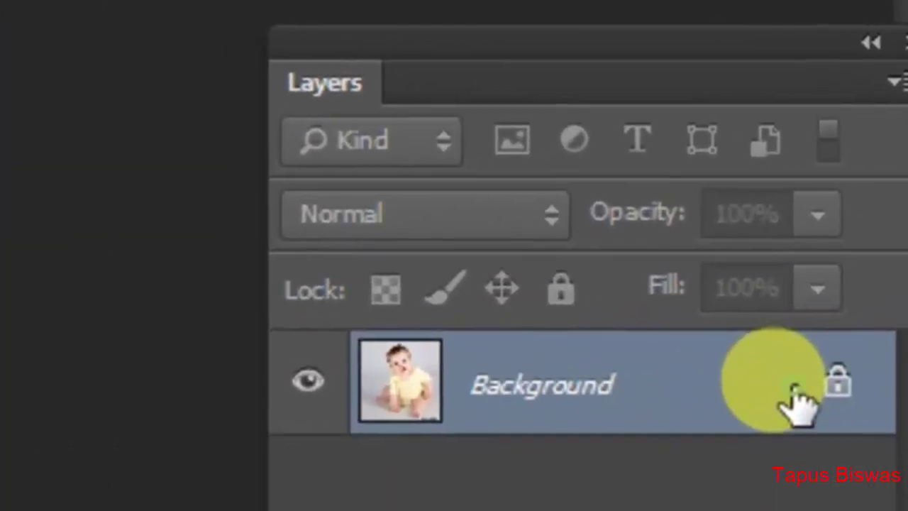
{"action": "double_click", "coordinate": [763, 403]}
{"action": "left_click", "coordinate": [787, 204]}
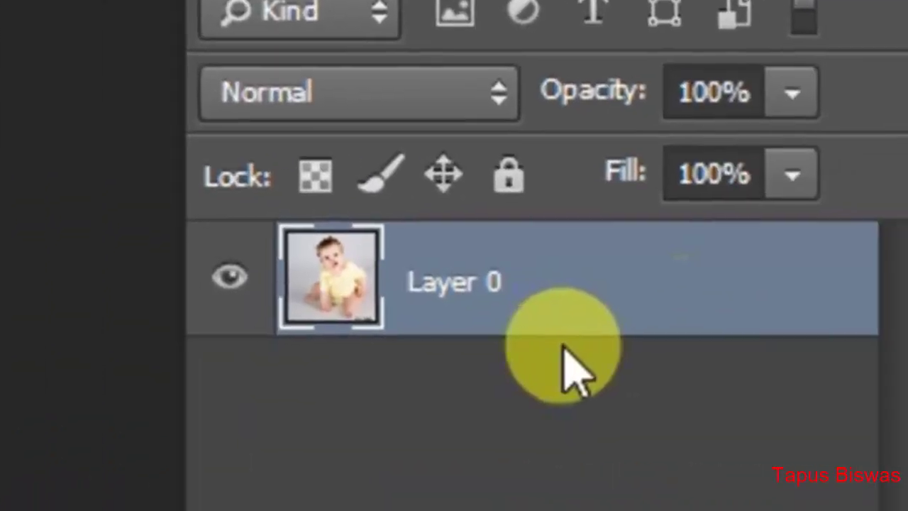
Step: Delete the selected grey backdrop around the baby and clear the selection
{"action": "key", "text": "Delete"}
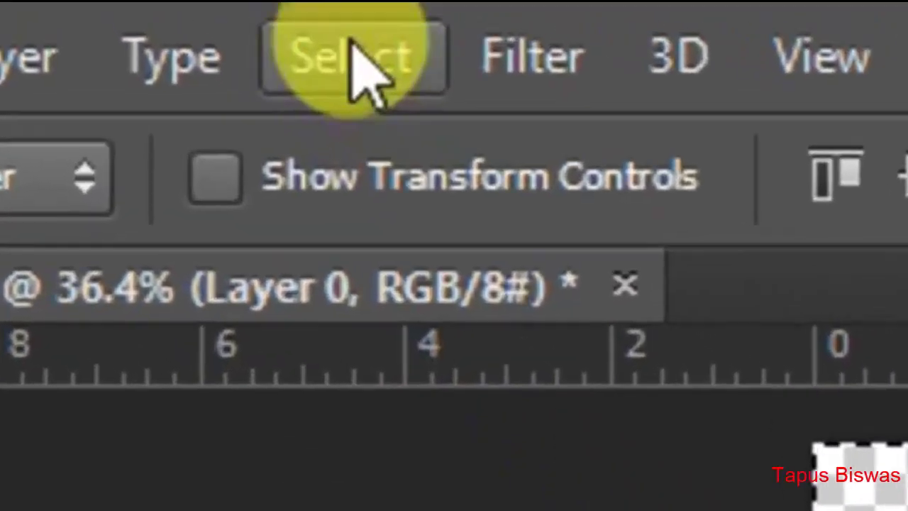
{"action": "left_click", "coordinate": [362, 67]}
{"action": "left_click", "coordinate": [486, 233]}
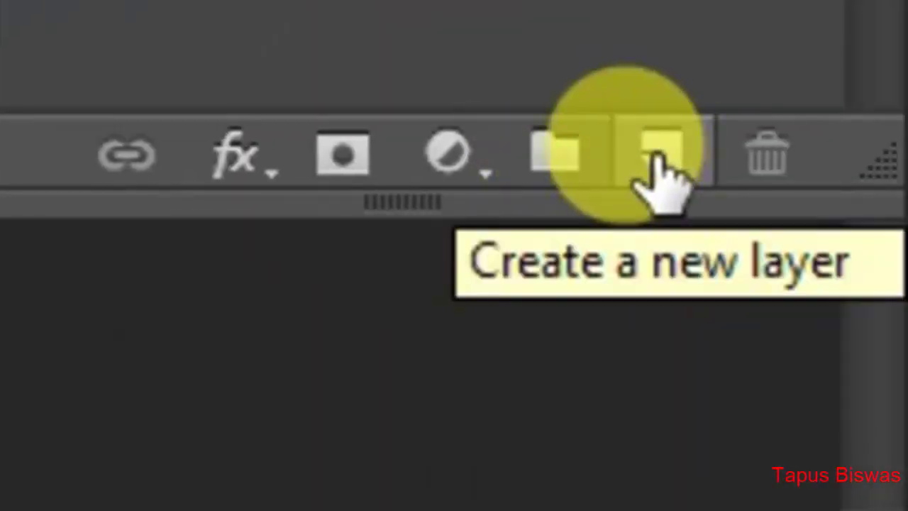
Step: Add a new empty layer and move it below Layer 0
{"action": "left_click", "coordinate": [660, 171]}
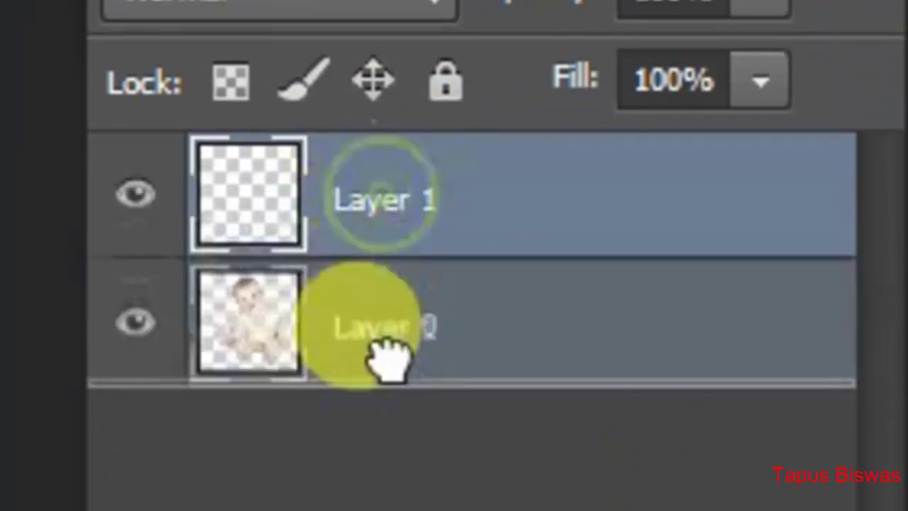
{"action": "left_click_drag", "start_coordinate": [387, 351], "coordinate": [385, 383]}
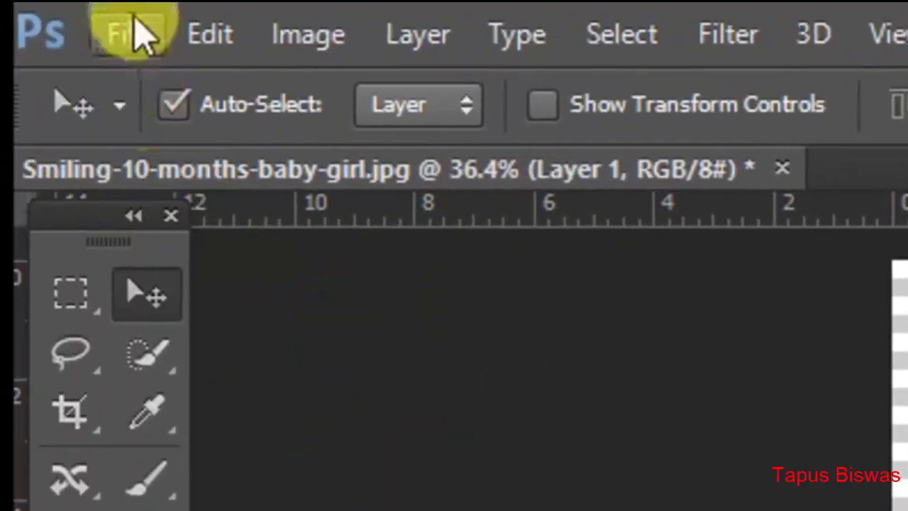
{"action": "left_click", "coordinate": [134, 33]}
{"action": "left_click", "coordinate": [314, 279]}
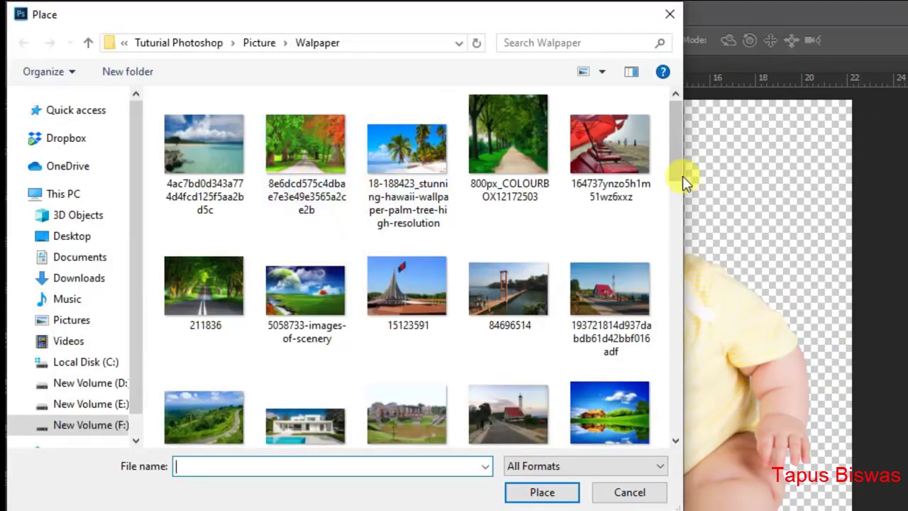
{"action": "scroll", "coordinate": [679, 176], "scroll_direction": "down", "scroll_amount": 2}
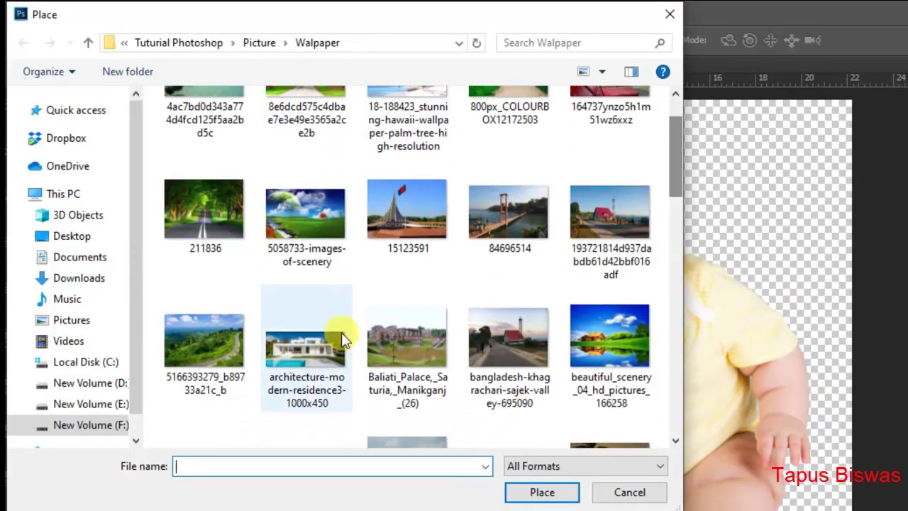
{"action": "double_click", "coordinate": [422, 349]}
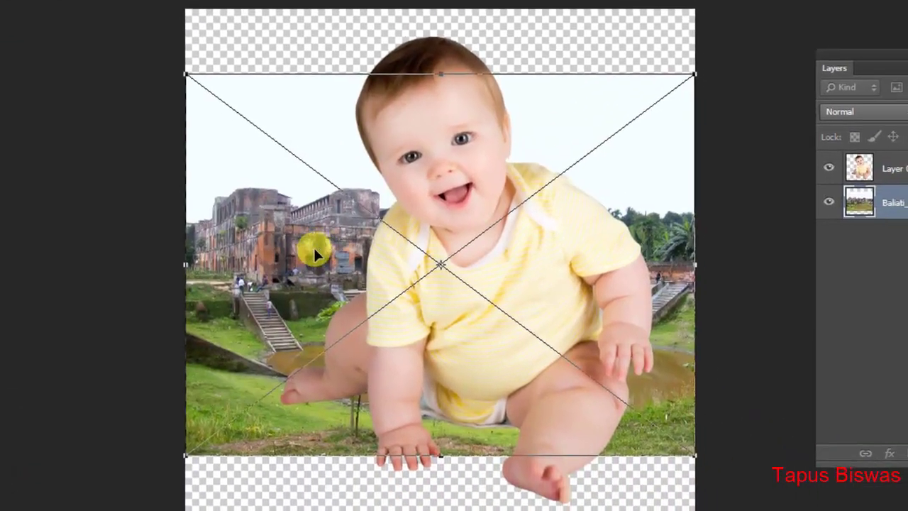
{"action": "left_click_drag", "start_coordinate": [472, 335], "coordinate": [477, 261]}
{"action": "left_click_drag", "start_coordinate": [317, 170], "coordinate": [310, 170]}
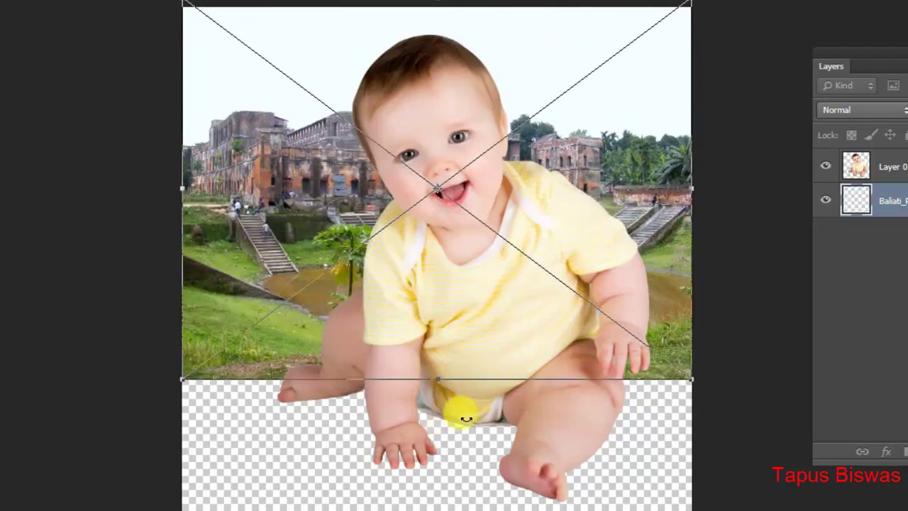
{"action": "left_click_drag", "start_coordinate": [438, 462], "coordinate": [446, 500]}
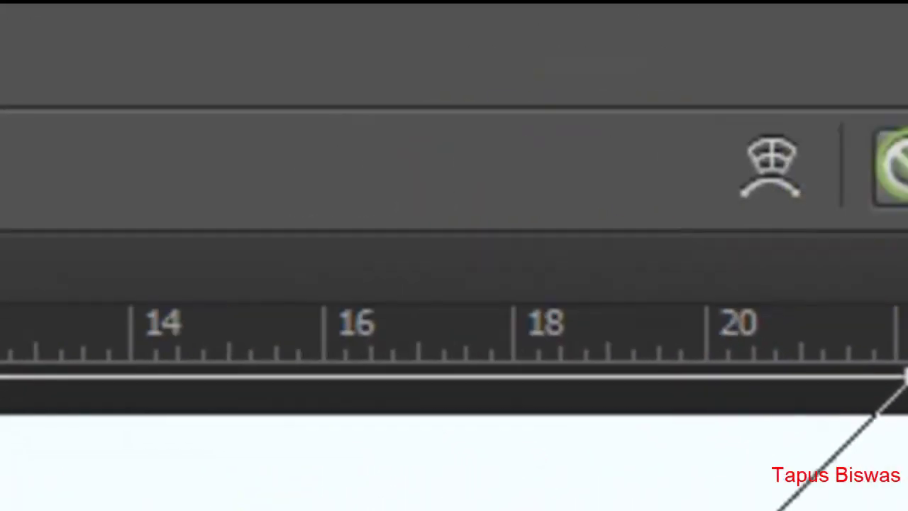
{"action": "left_click", "coordinate": [718, 0]}
Step: Place the 5058733-images-of-scenery picture behind the baby, align it to the canvas's upper edge and stretch it down to fill the canvas
{"action": "left_click", "coordinate": [0, 39]}
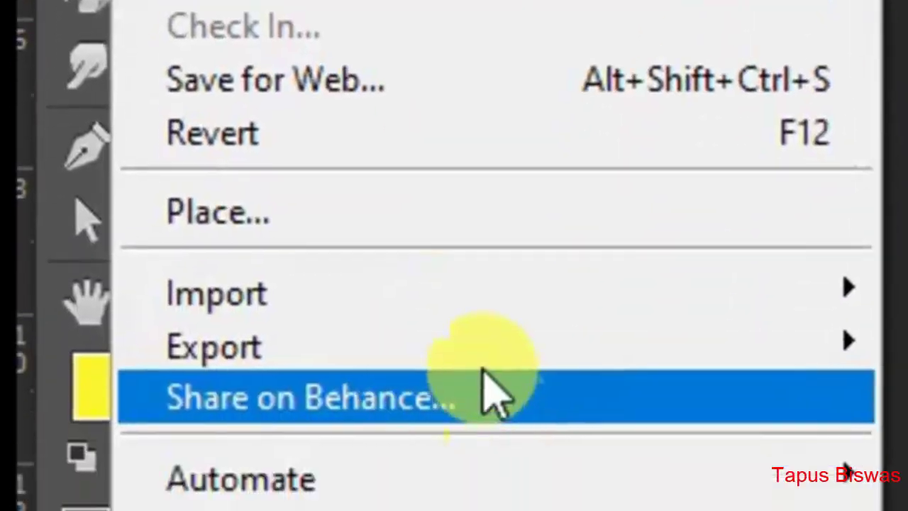
{"action": "left_click", "coordinate": [318, 510]}
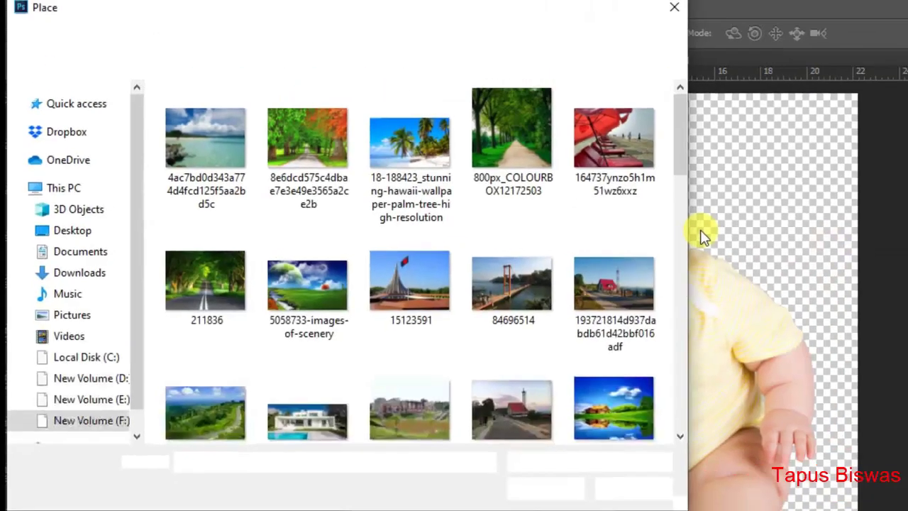
{"action": "scroll", "coordinate": [673, 169], "scroll_direction": "down", "scroll_amount": 1}
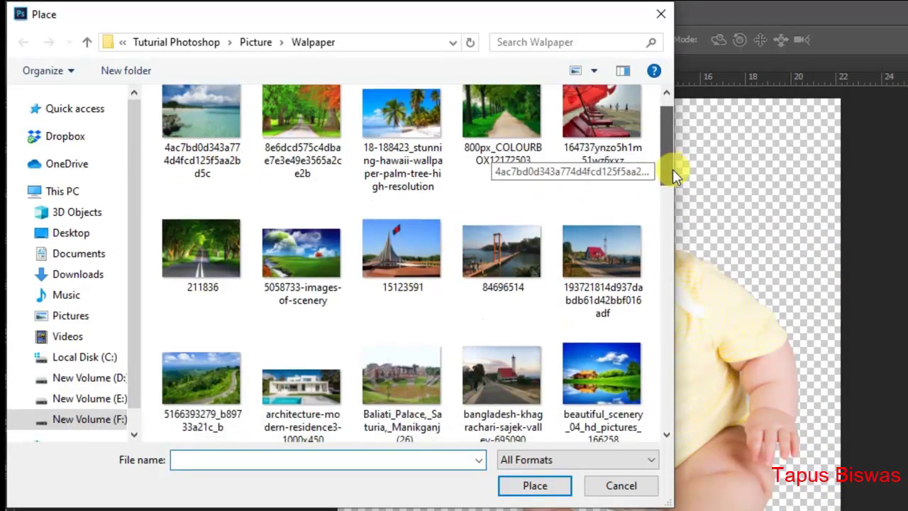
{"action": "double_click", "coordinate": [309, 259]}
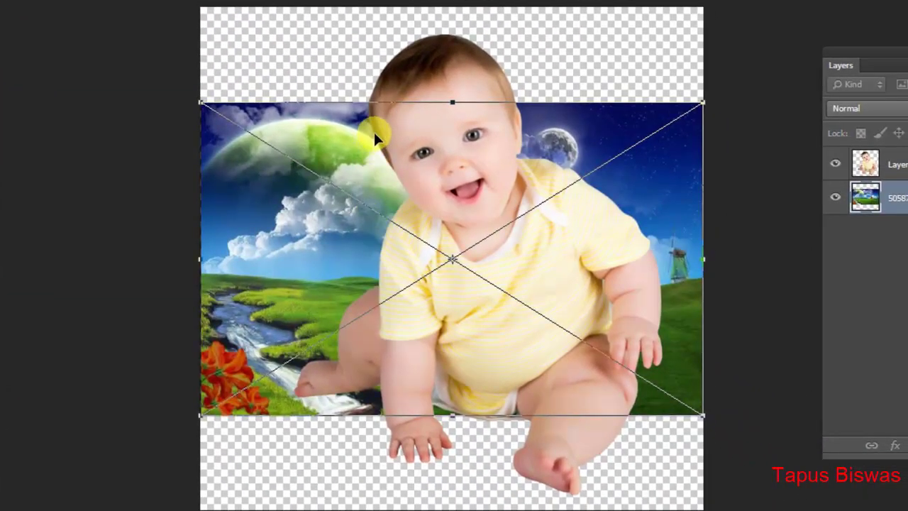
{"action": "left_click_drag", "start_coordinate": [374, 132], "coordinate": [376, 113]}
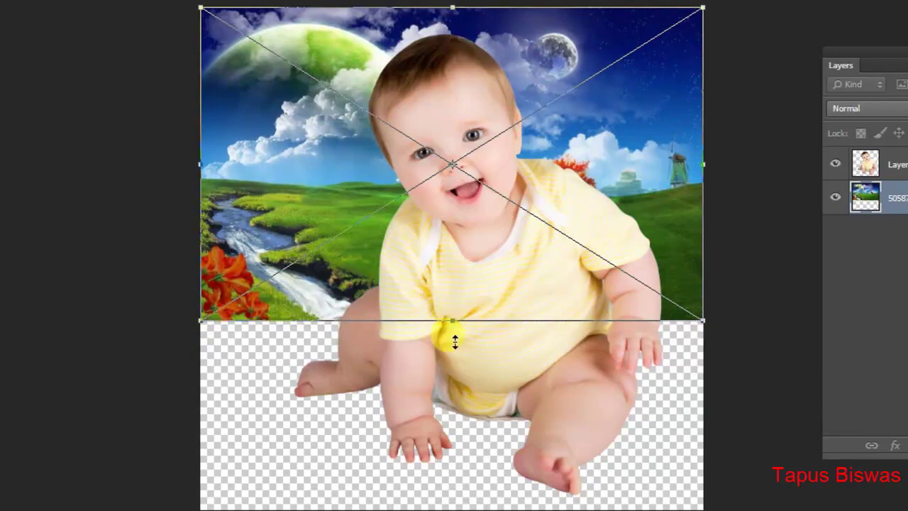
{"action": "left_click_drag", "start_coordinate": [462, 415], "coordinate": [458, 491]}
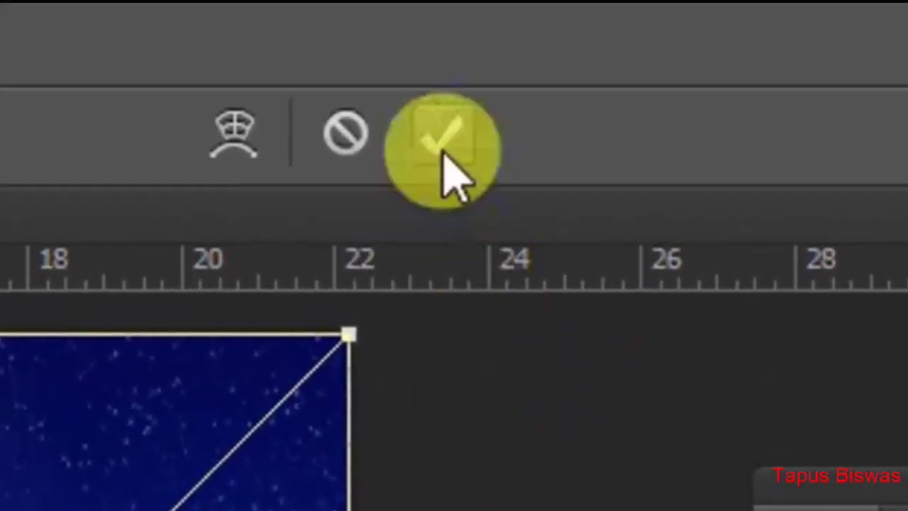
{"action": "left_click", "coordinate": [446, 133]}
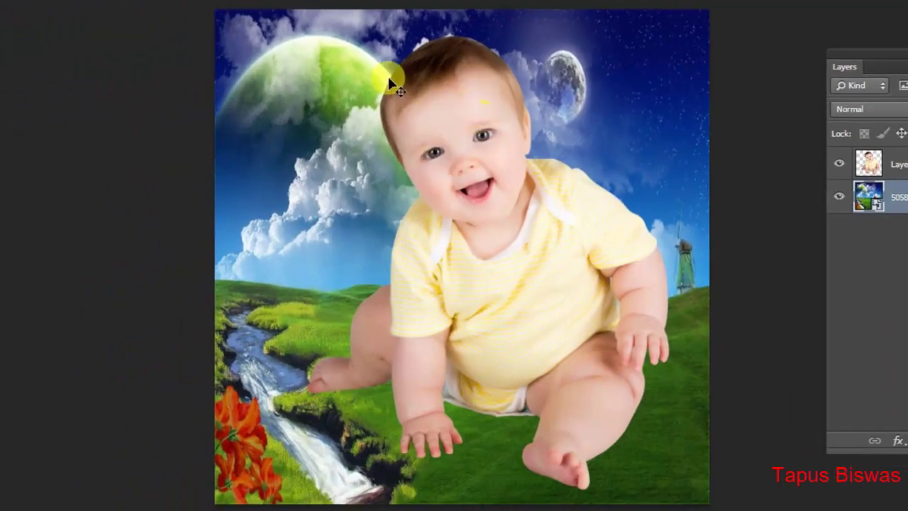
Step: Show transform controls for the baby's Layer 0, scale it down to about 9.125 x 11.431 in and reposition it on the grass
{"action": "left_click", "coordinate": [457, 107]}
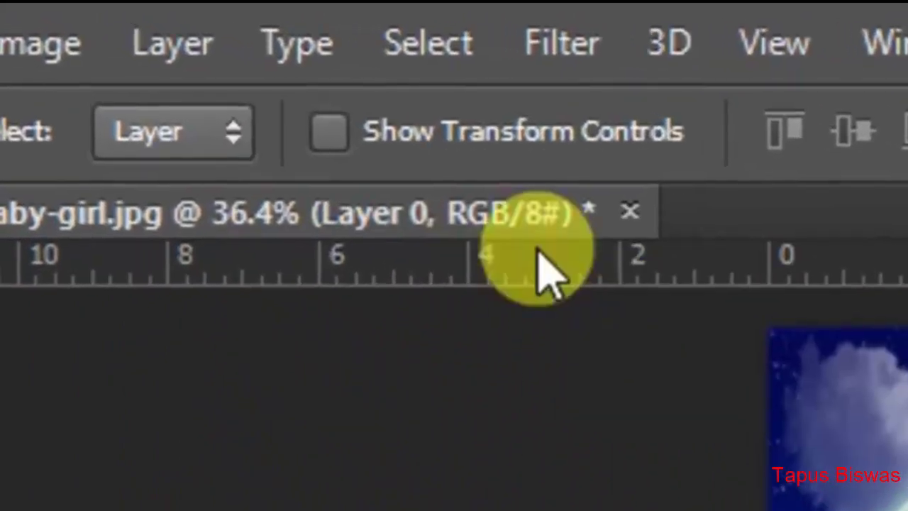
{"action": "left_click", "coordinate": [588, 135]}
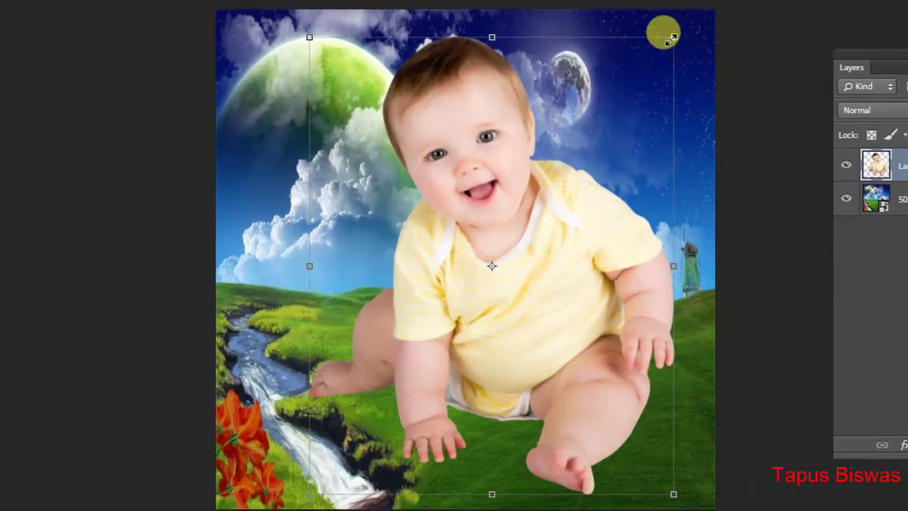
{"action": "left_click", "coordinate": [673, 36]}
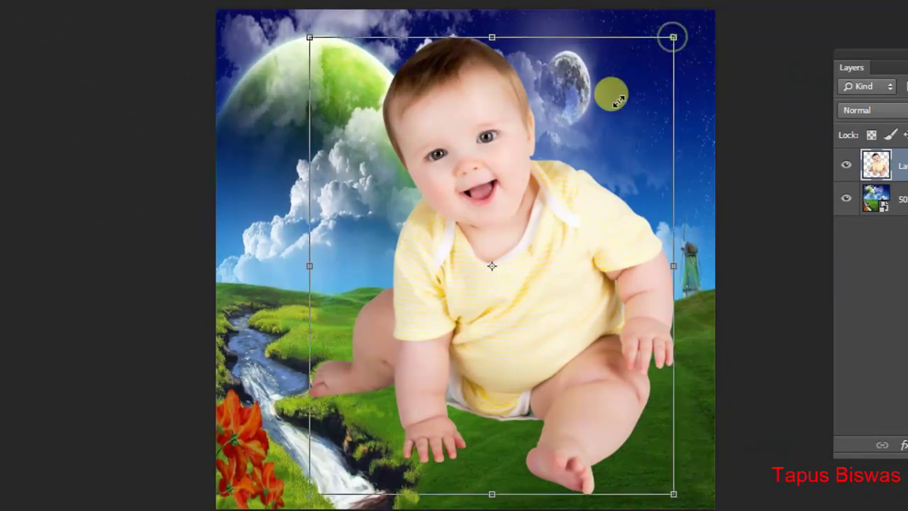
{"action": "mouse_move", "coordinate": [598, 134]}
{"action": "left_mouse_down"}
{"action": "mouse_move", "coordinate": [589, 132]}
{"action": "mouse_move", "coordinate": [593, 142]}
{"action": "left_mouse_up"}
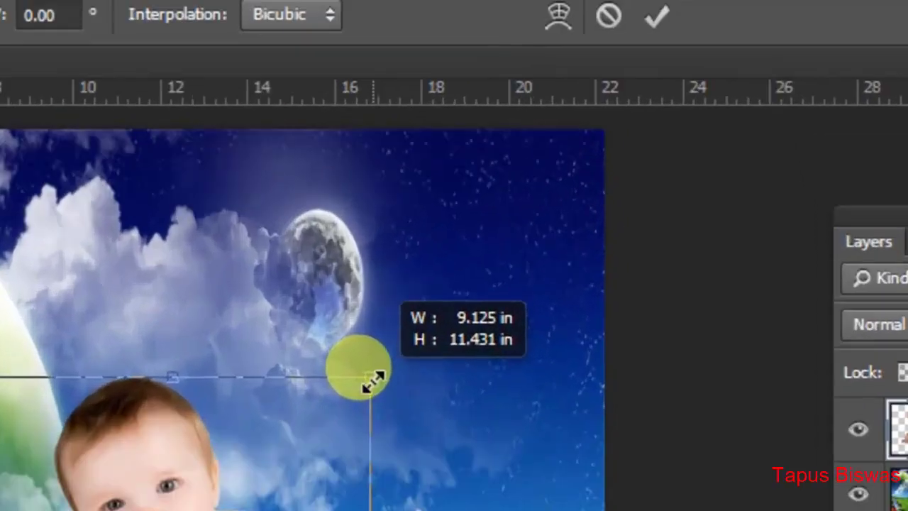
{"action": "left_click", "coordinate": [657, 16]}
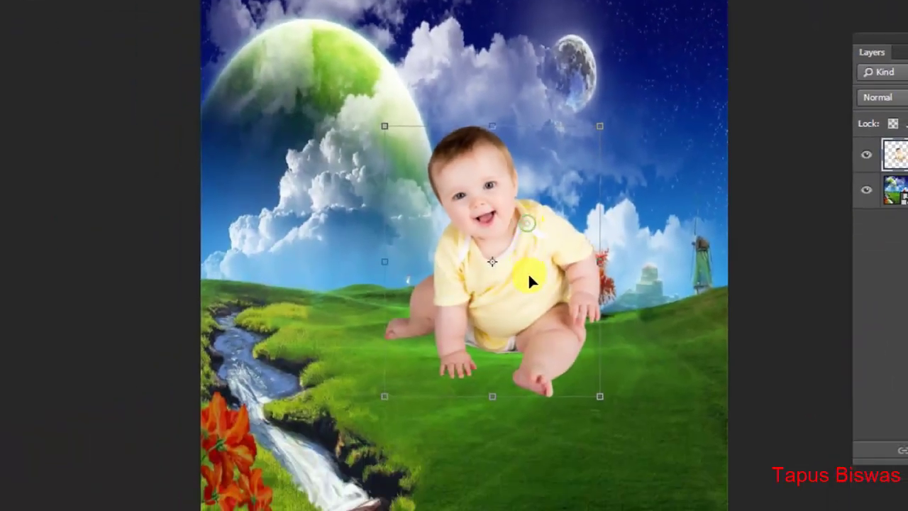
{"action": "left_click_drag", "start_coordinate": [528, 277], "coordinate": [530, 279]}
{"action": "key", "text": "ctrl+t"}
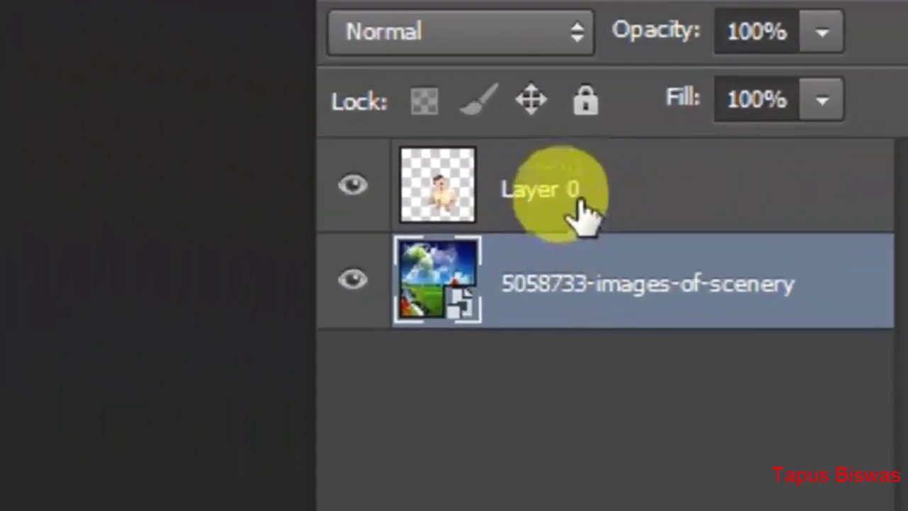
Step: Merge Layer 0 and the 5058733-images-of-scenery layer into one layer
{"action": "left_click", "coordinate": [905, 159]}
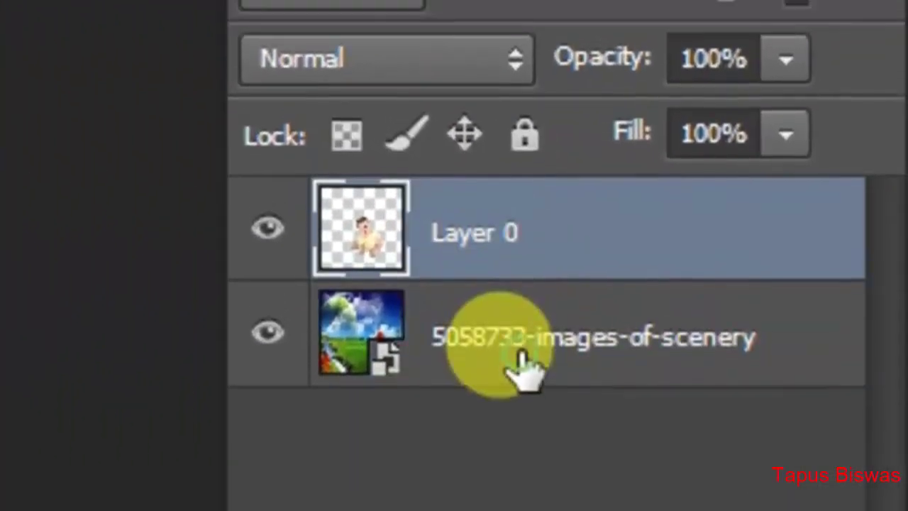
{"action": "left_click", "coordinate": [523, 327], "text": "shift"}
{"action": "left_click", "coordinate": [879, 95]}
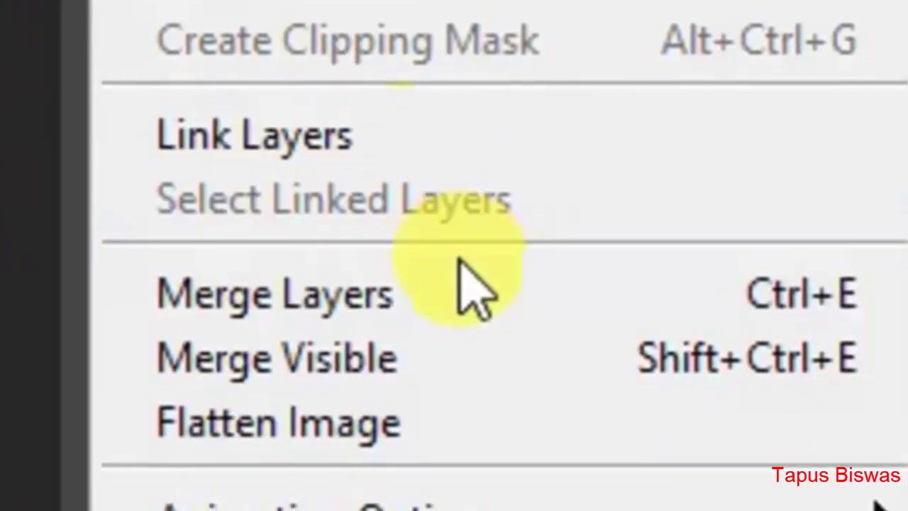
{"action": "left_click", "coordinate": [473, 304]}
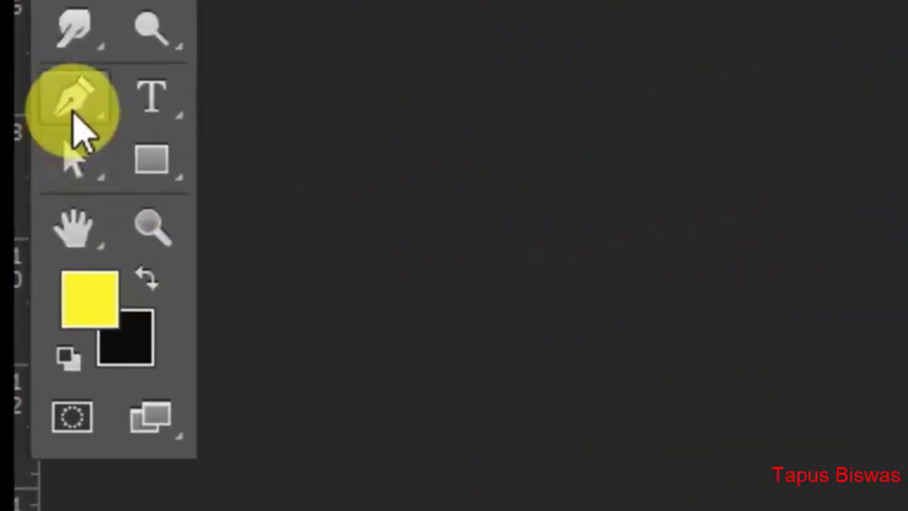
Step: Activate the standard Pen tool and keep its drawing mode at Path
{"action": "left_click", "coordinate": [71, 142]}
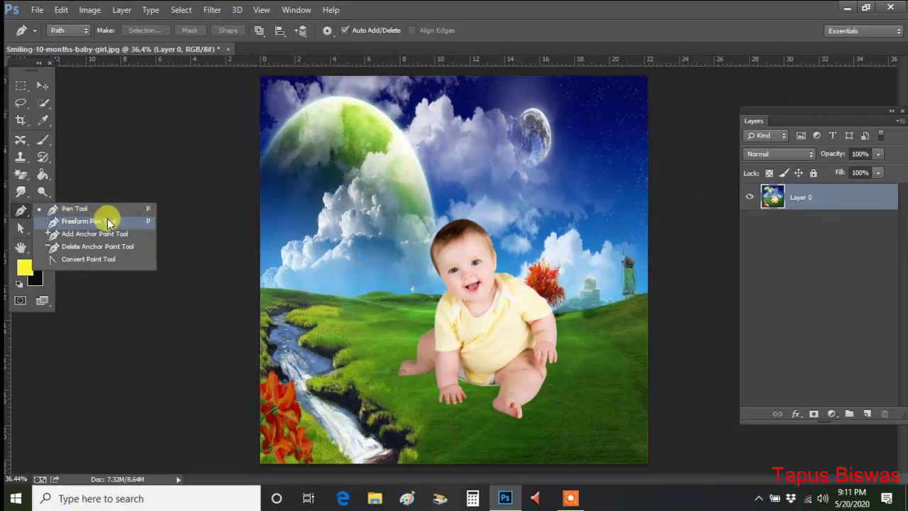
{"action": "left_click", "coordinate": [113, 210]}
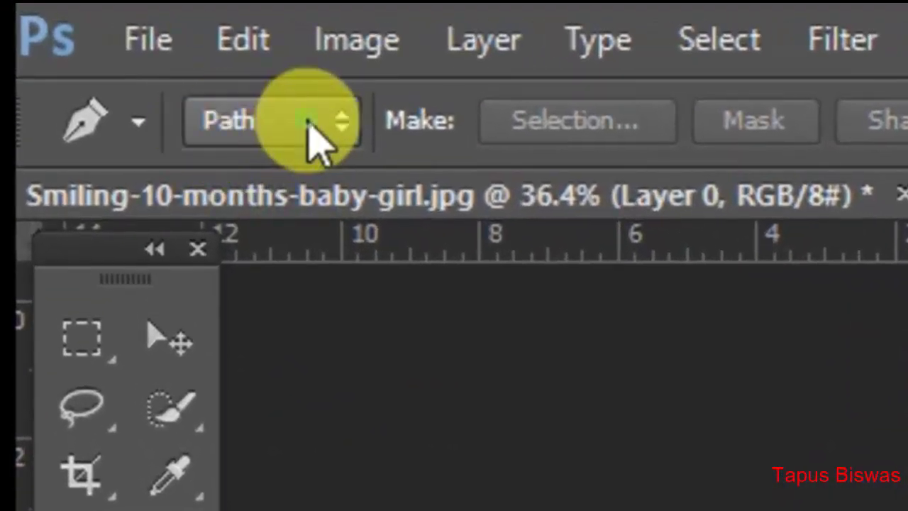
{"action": "left_click", "coordinate": [313, 127]}
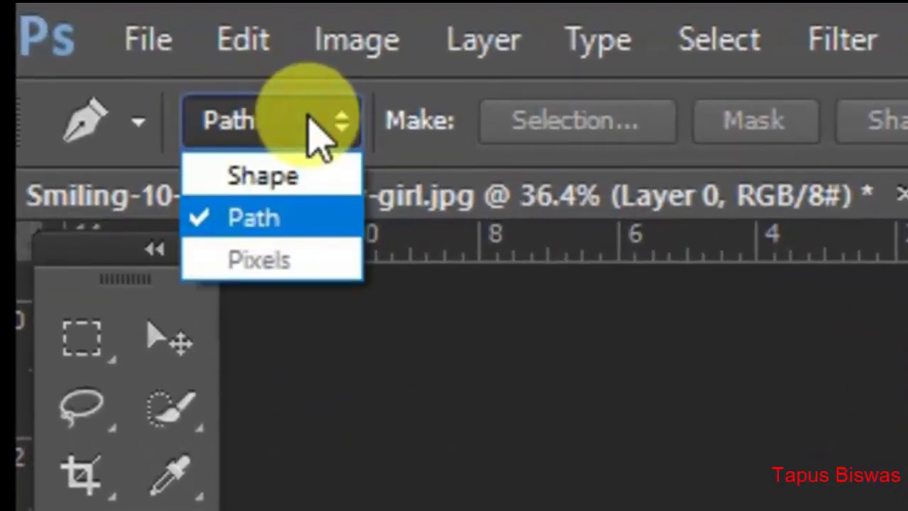
{"action": "left_click", "coordinate": [319, 132]}
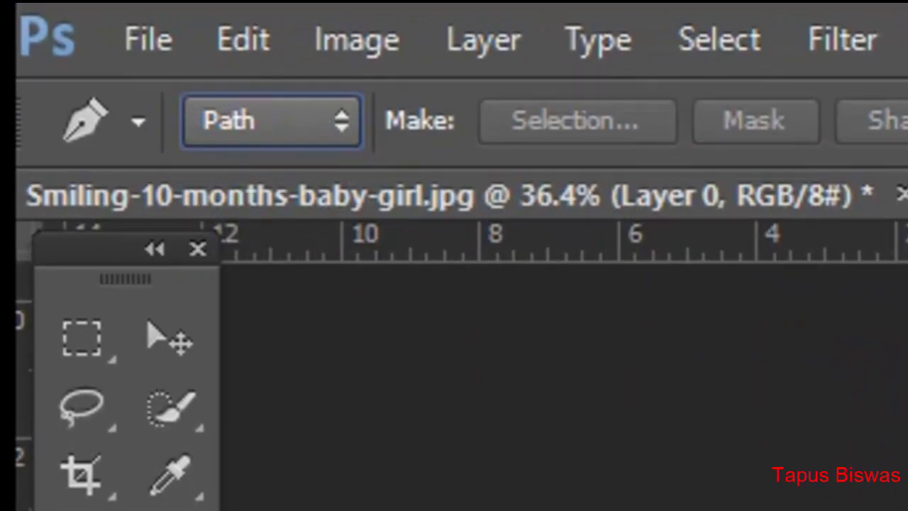
Step: Enlarge the view of the baby to 66.7% and set the Pen tool's drawing mode to Shape
{"action": "key", "text": "z"}
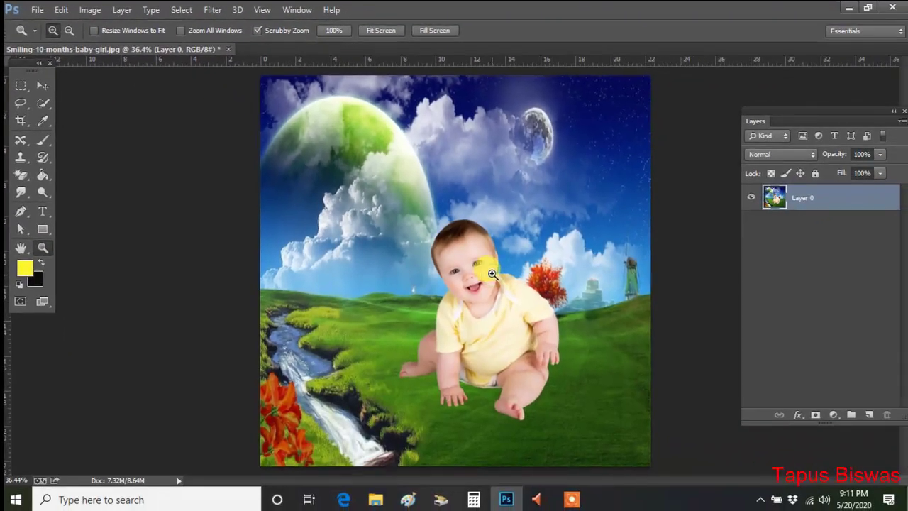
{"action": "left_click", "coordinate": [492, 273]}
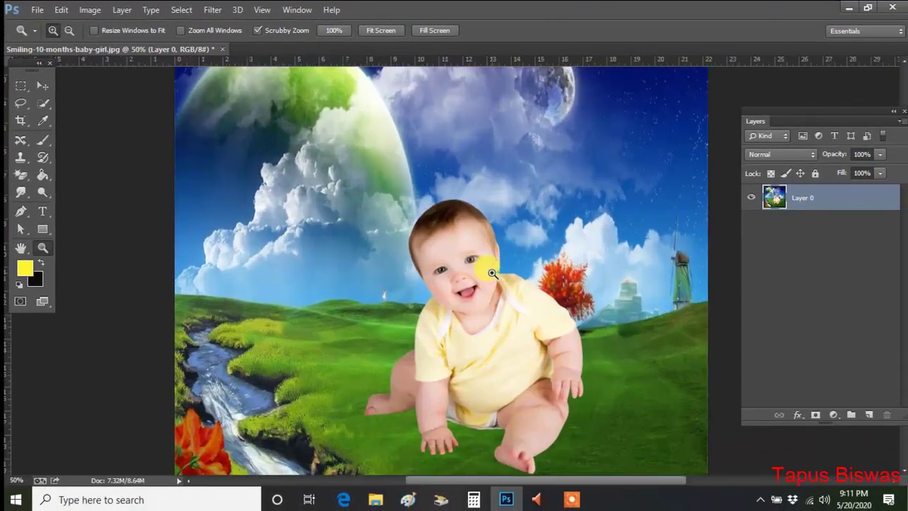
{"action": "left_click", "coordinate": [492, 273]}
{"action": "scroll", "coordinate": [496, 310], "scroll_direction": "down", "scroll_amount": 3}
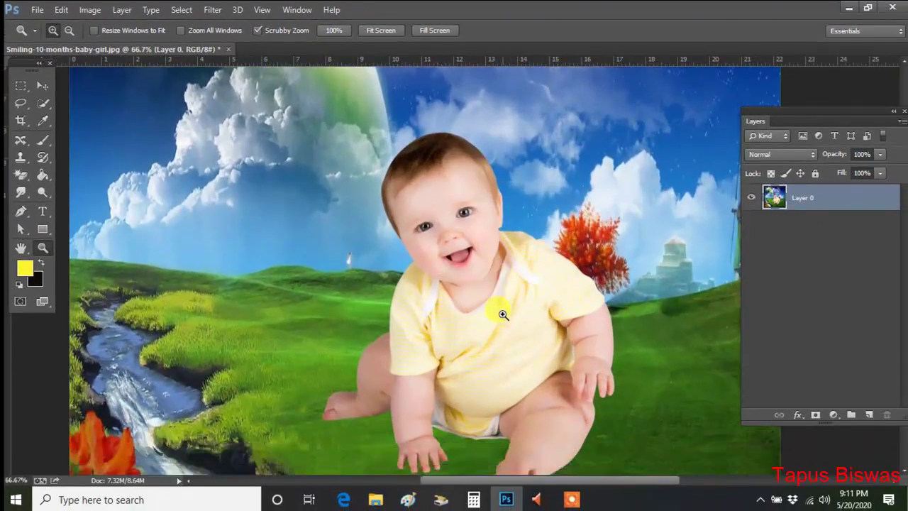
{"action": "scroll", "coordinate": [458, 314], "scroll_direction": "down", "scroll_amount": 1}
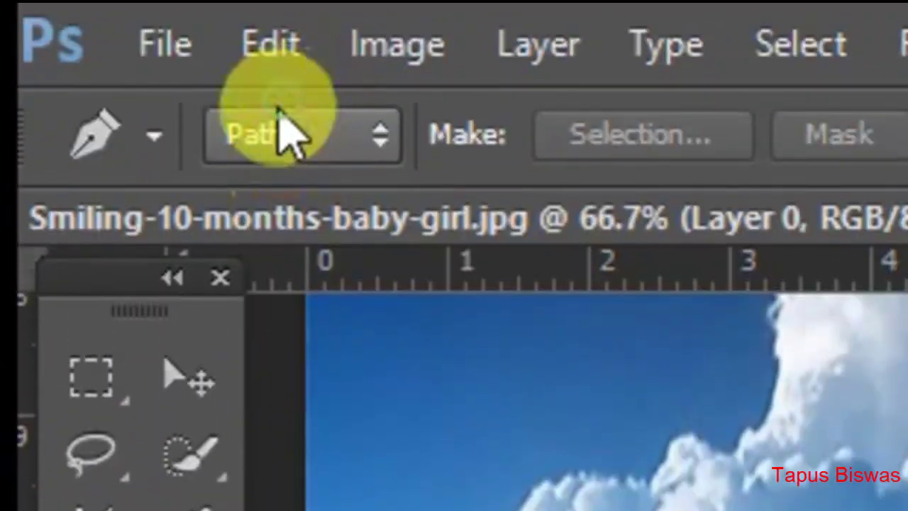
{"action": "left_click", "coordinate": [281, 128]}
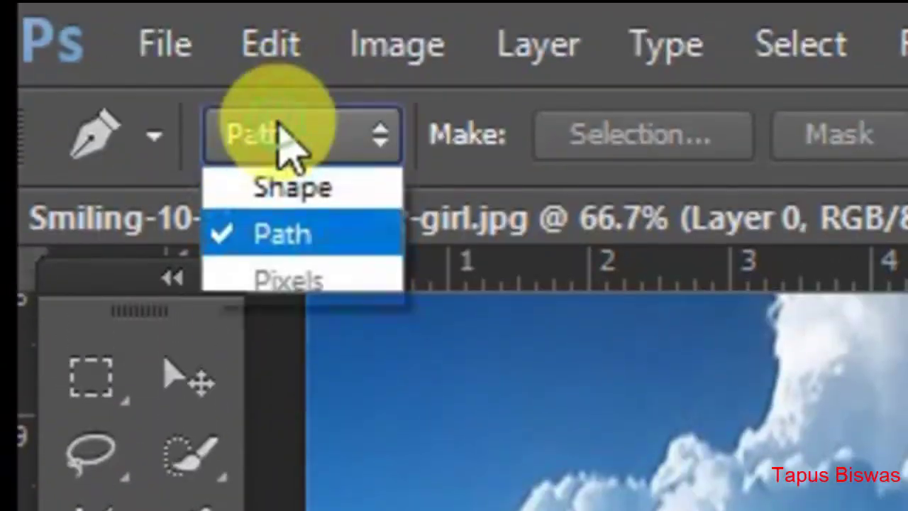
{"action": "left_click", "coordinate": [287, 198]}
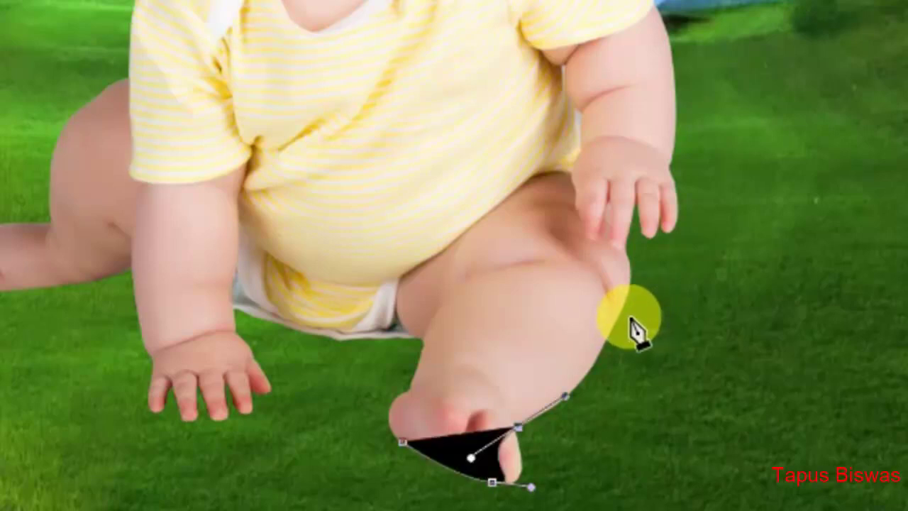
Step: Trace a black-filled shape about 204 x 180 px along the baby's front foot and lower leg and view its path commands
{"action": "left_click", "coordinate": [623, 292]}
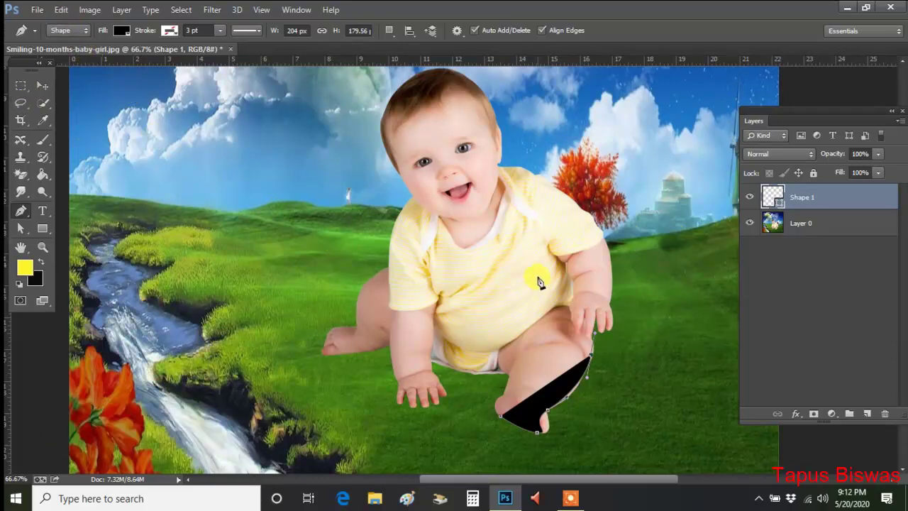
{"action": "right_click", "coordinate": [521, 272]}
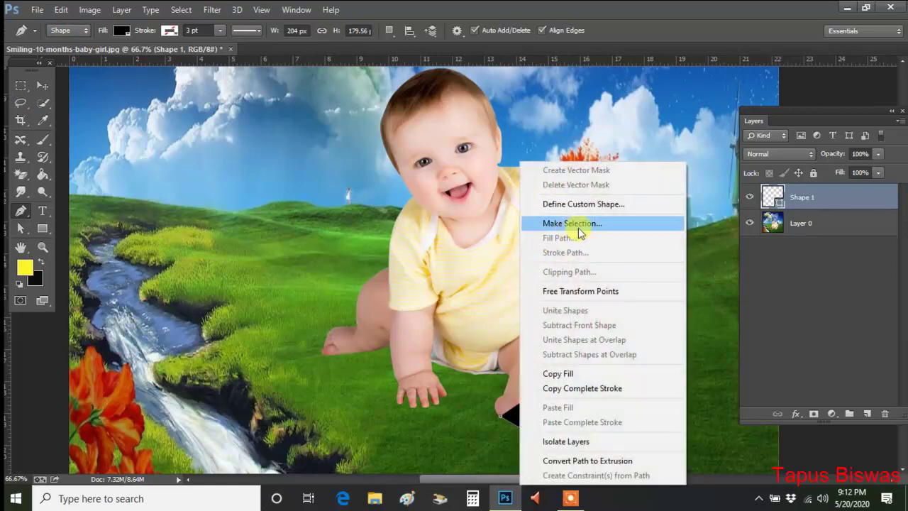
{"action": "left_click", "coordinate": [768, 262]}
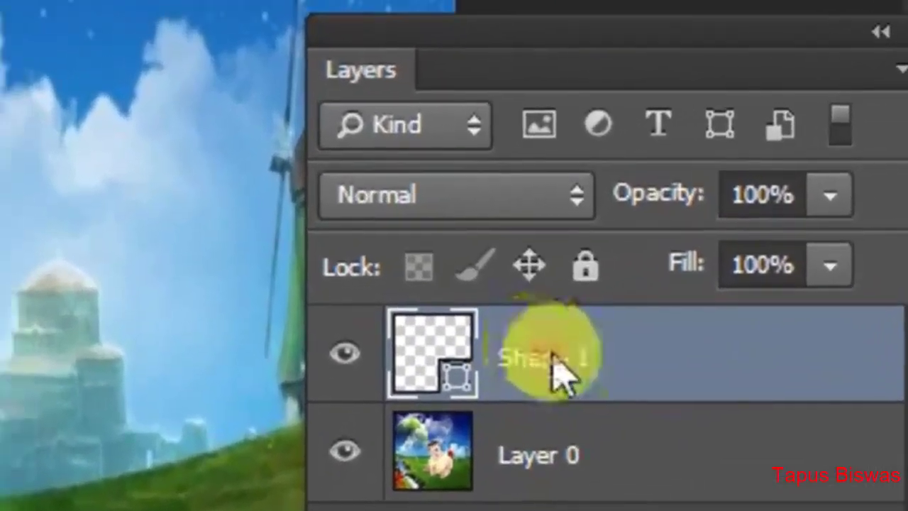
Step: Delete the Shape 1 layer
{"action": "right_click", "coordinate": [809, 203]}
{"action": "left_click", "coordinate": [210, 184]}
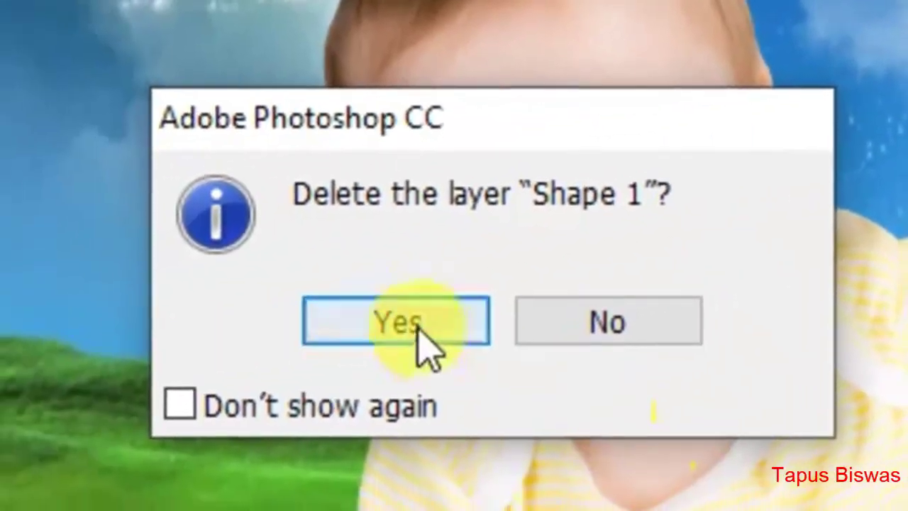
{"action": "left_click", "coordinate": [220, 359]}
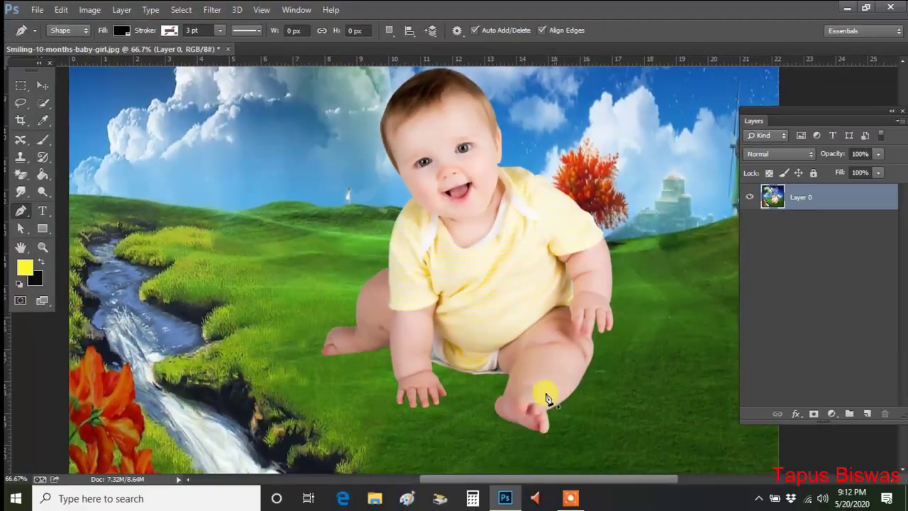